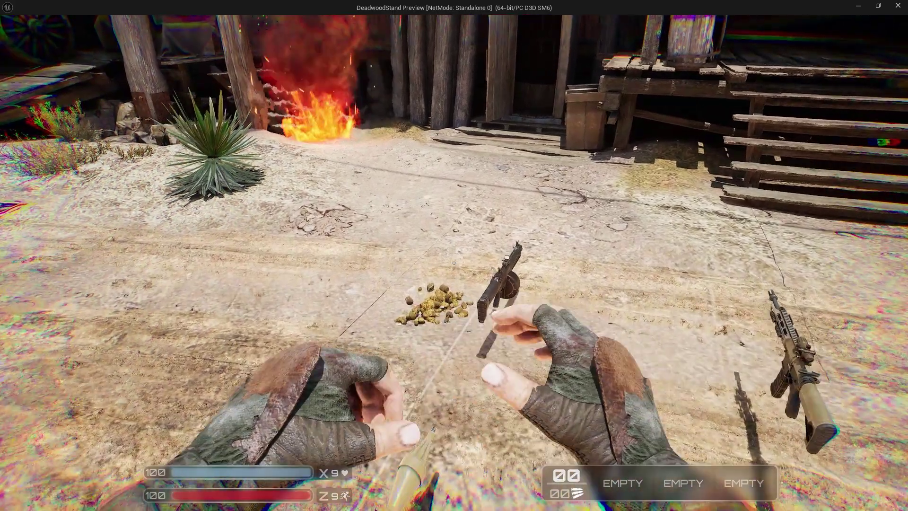
# Pick up the SMG, rifle and RPG launcher, then switch to the rifle
pyautogui.press('e')
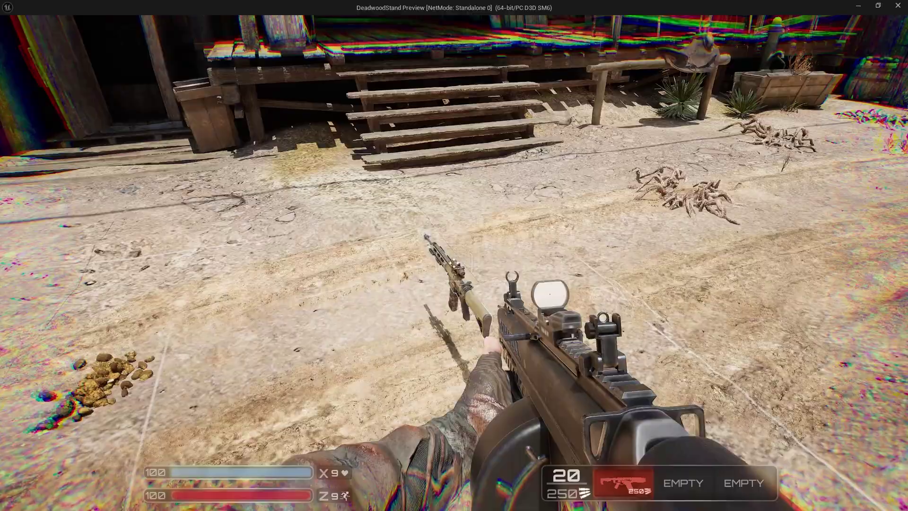
pyautogui.press('e')
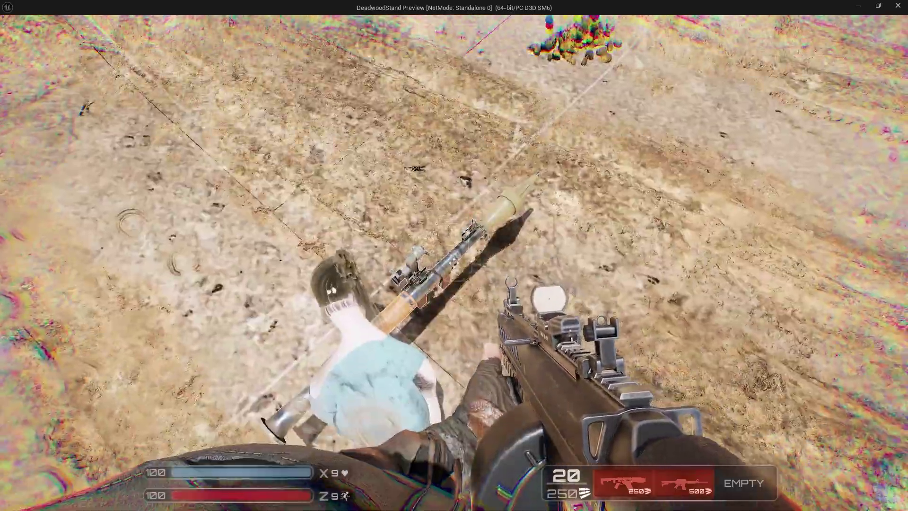
pyautogui.press('e')
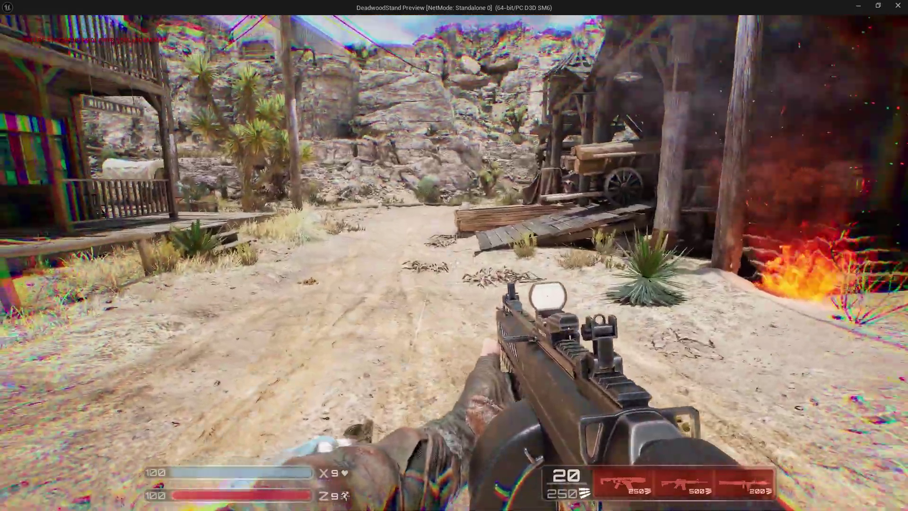
pyautogui.press('2')
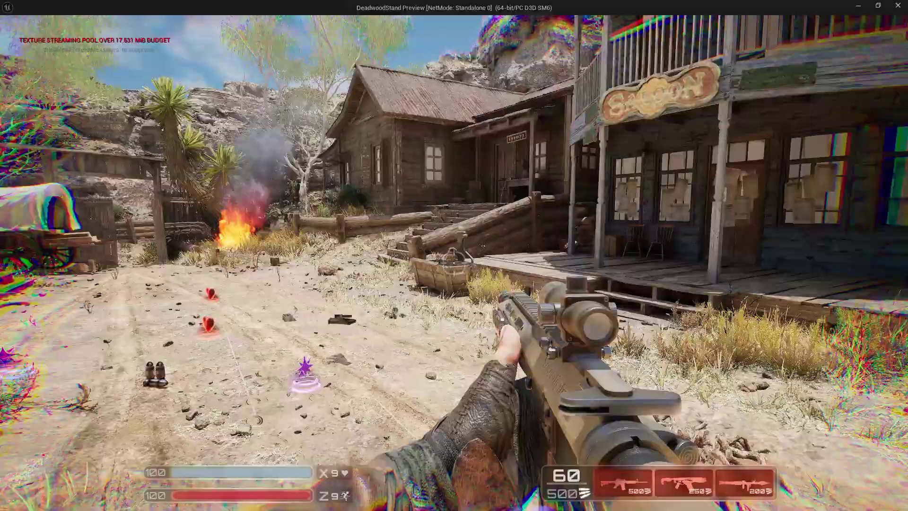
# Walk past the barn and General Store onto the rope bridge, shooting the zombies ahead
pyautogui.press('w')
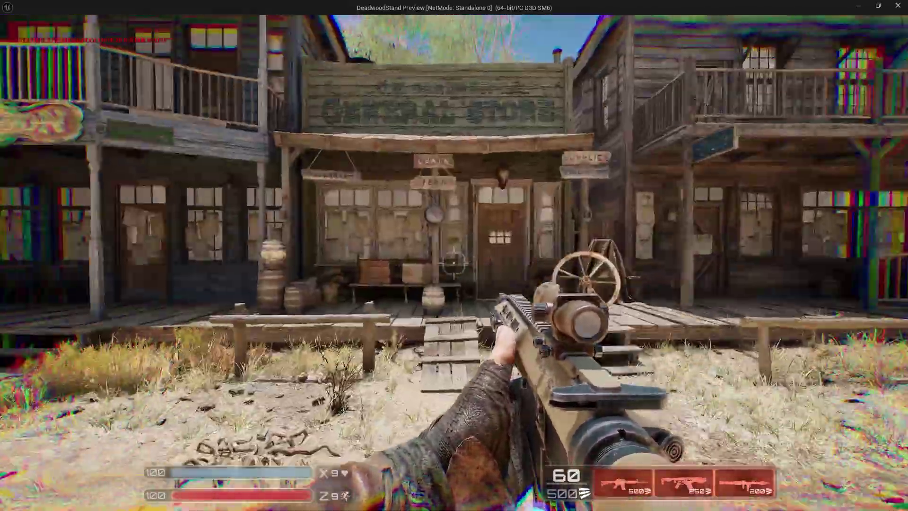
pyautogui.press('w')
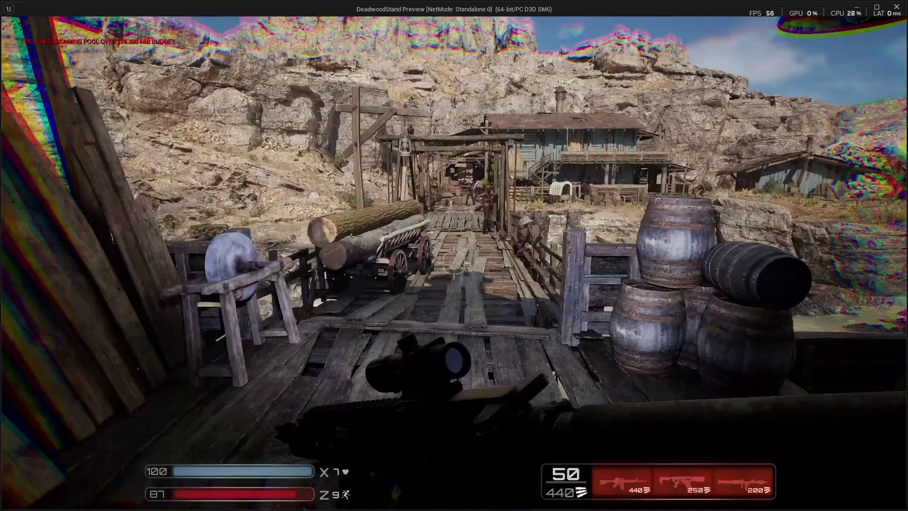
pyautogui.press('w')
pyautogui.click(454, 263)
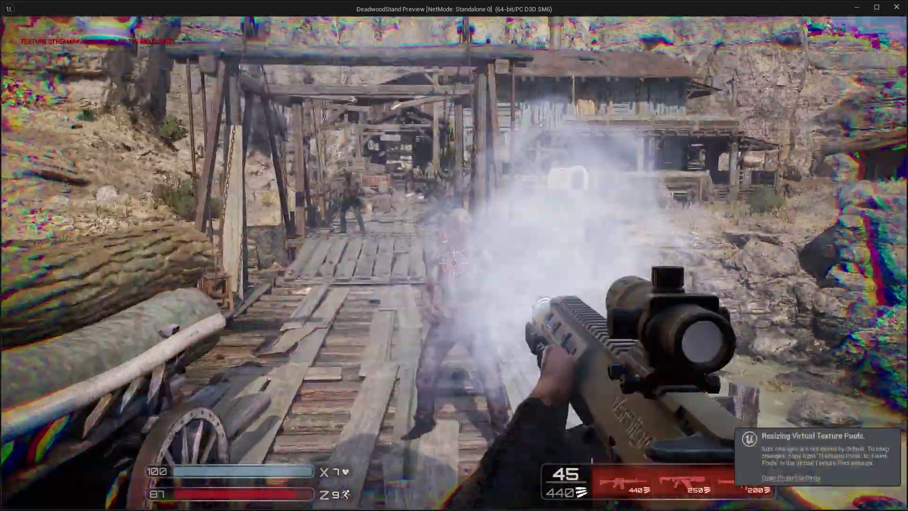
pyautogui.press('w')
pyautogui.click(454, 263)
pyautogui.click(454, 262)
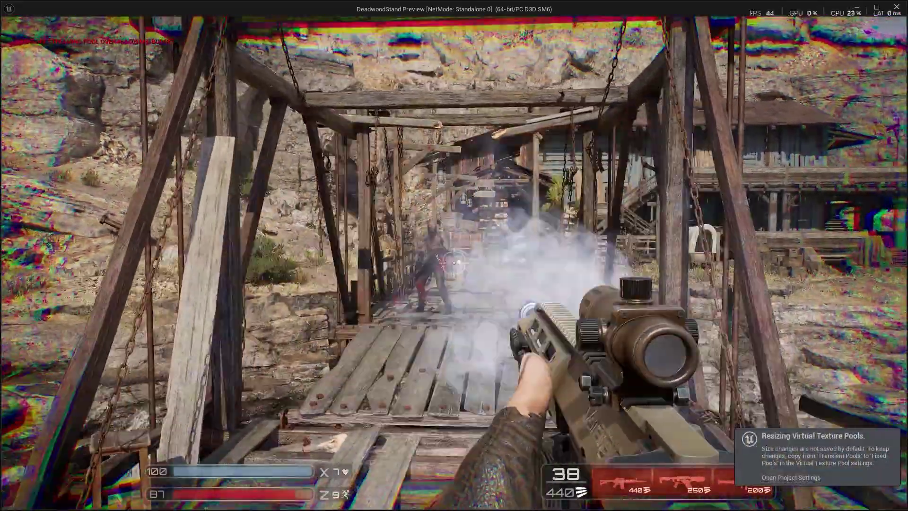
pyautogui.press('w')
pyautogui.click(454, 262)
pyautogui.click(454, 262)
pyautogui.click(454, 262)
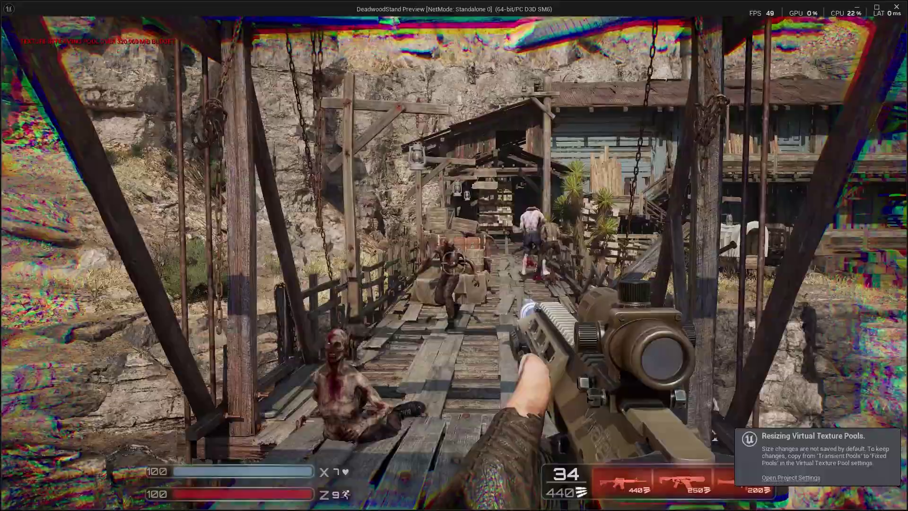
pyautogui.press('w')
pyautogui.click(454, 263)
pyautogui.click(454, 262)
pyautogui.click(454, 263)
pyautogui.click(454, 262)
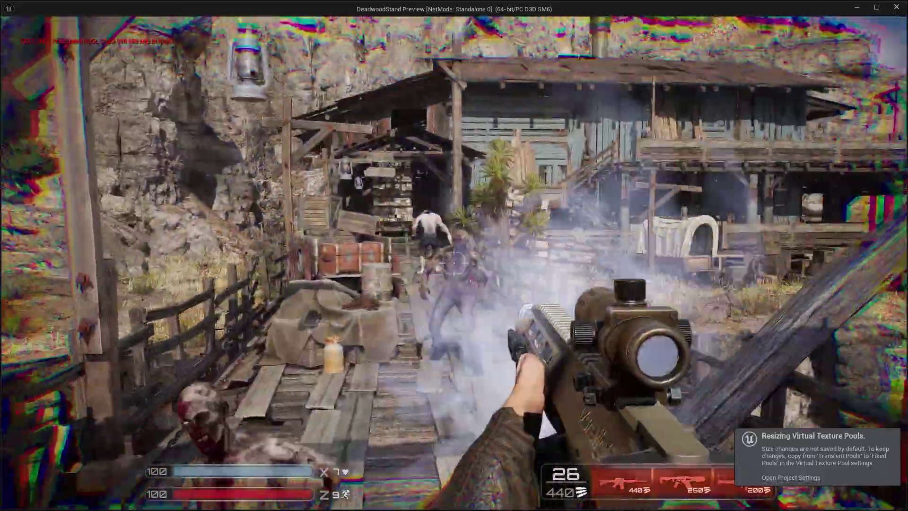
# Advance along the bridge, emptying the magazine into the zombies by the crates
pyautogui.press('w')
pyautogui.click(454, 263)
pyautogui.click(454, 263)
pyautogui.click(454, 262)
pyautogui.click(454, 263)
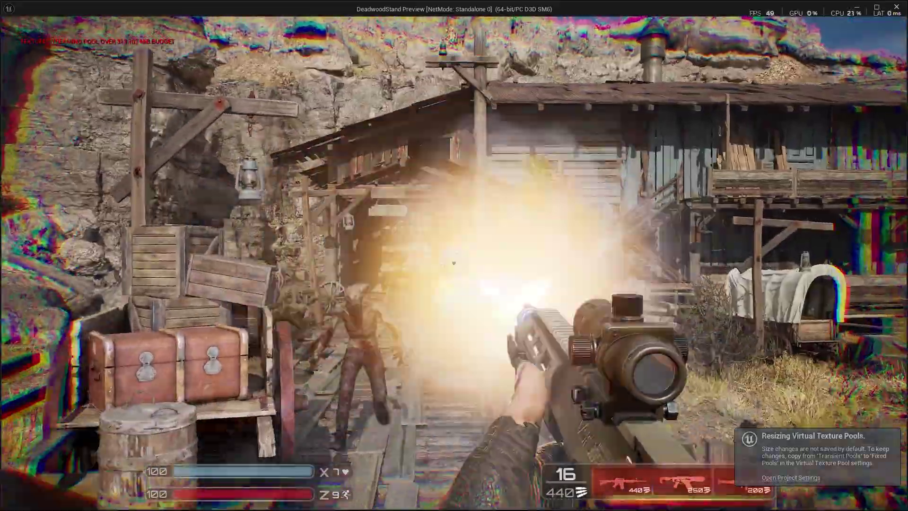
pyautogui.click(454, 262)
pyautogui.click(454, 262)
pyautogui.click(454, 262)
pyautogui.click(454, 262)
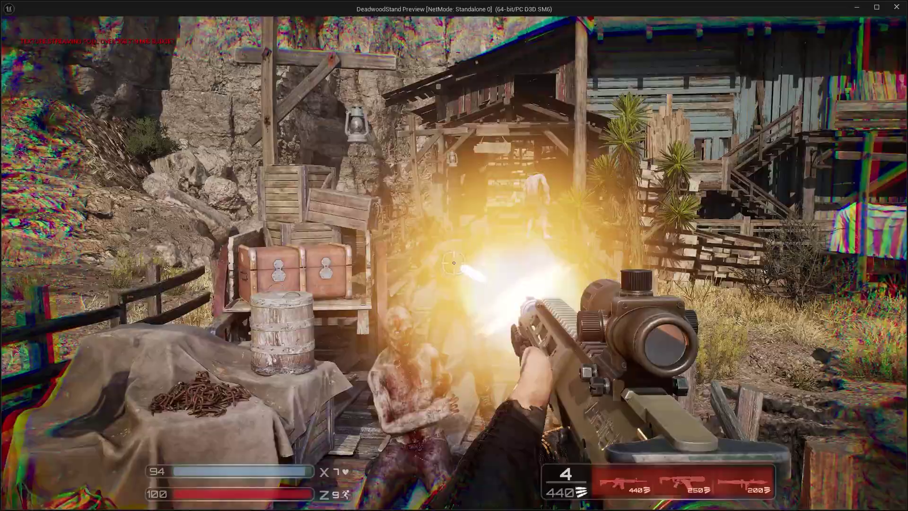
pyautogui.click(454, 262)
pyautogui.click(454, 262)
pyautogui.click(454, 263)
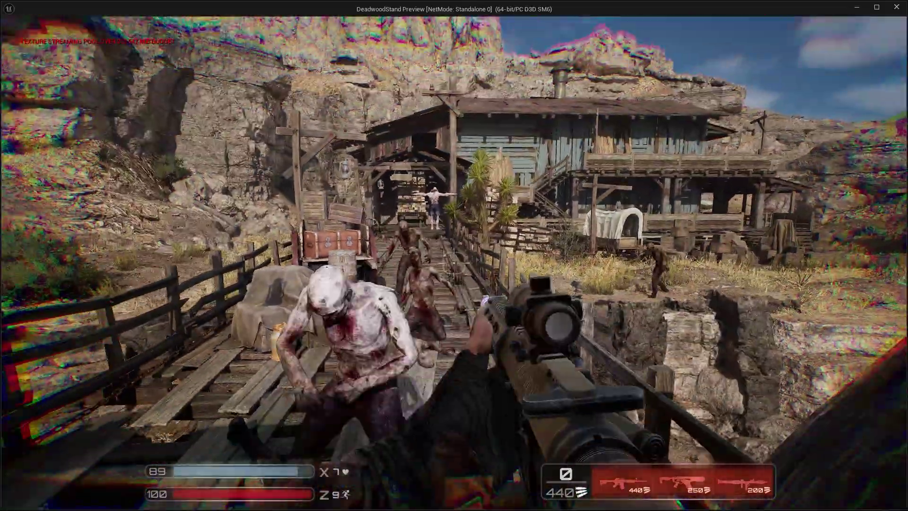
# Reload the rifle and shoot down the pale creature on the bridge planks
pyautogui.press('r')
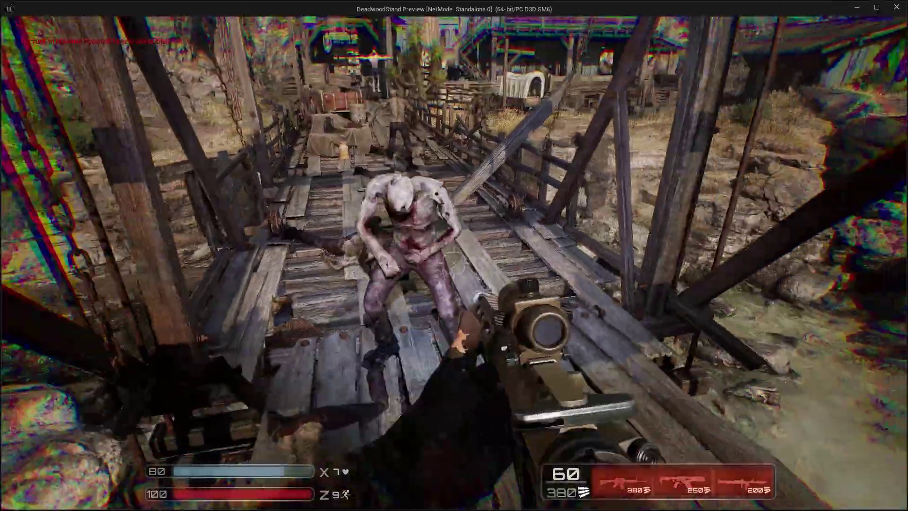
pyautogui.click(454, 263)
pyautogui.click(454, 263)
pyautogui.click(454, 263)
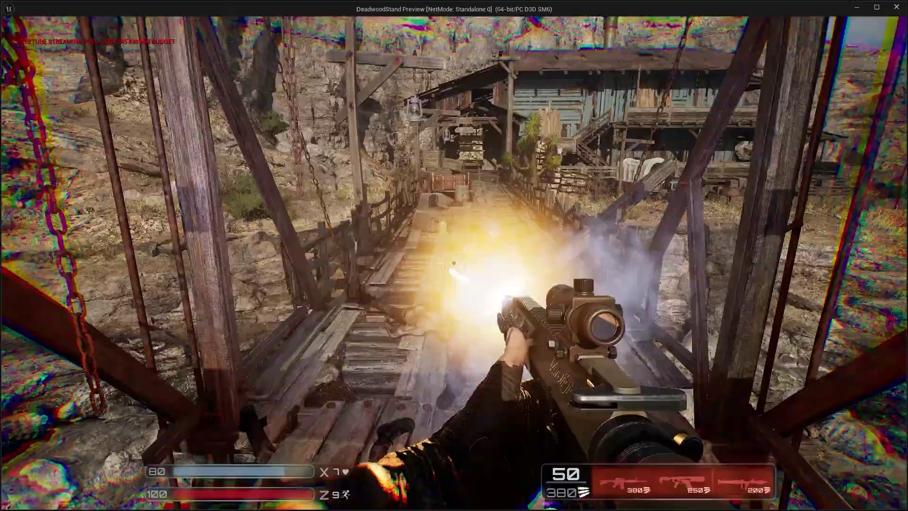
pyautogui.click(454, 262)
pyautogui.click(454, 263)
pyautogui.click(454, 262)
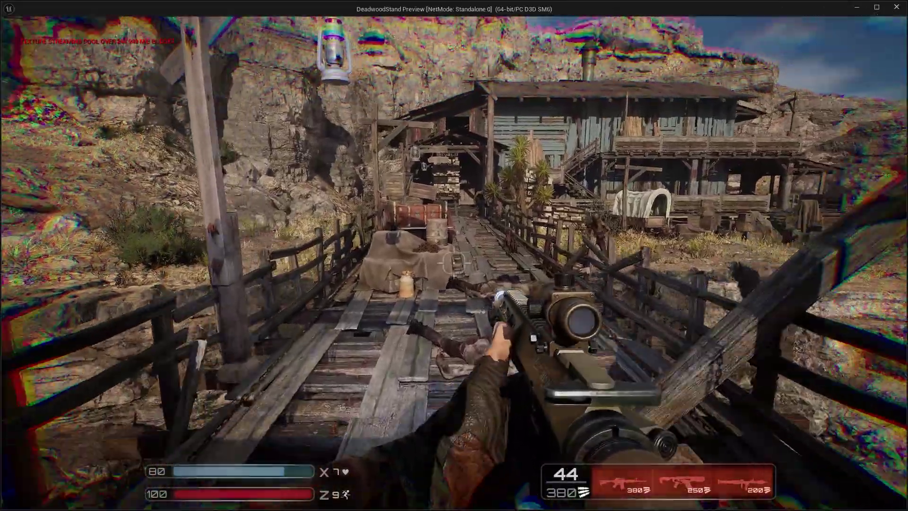
# Attach SM_Electricity_Set_NN_01d under DefaultSceneRoot, add a Point Light, and filter Details by 'shadow'
pyautogui.press('w')
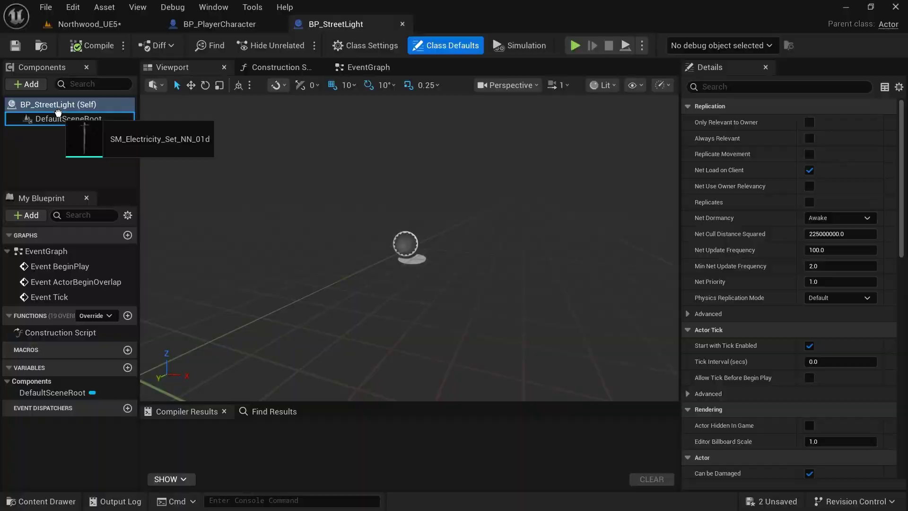
pyautogui.moveTo(57, 112); pyautogui.dragTo(59, 117)
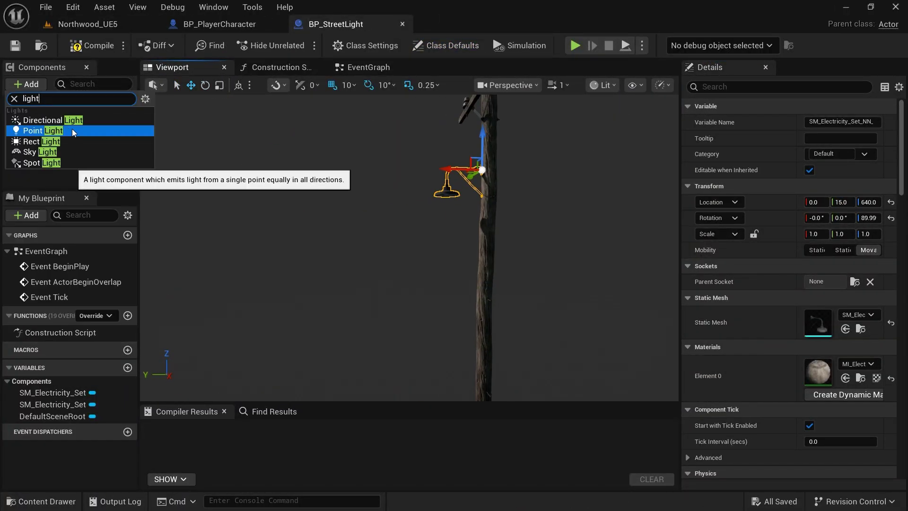
pyautogui.click(44, 130)
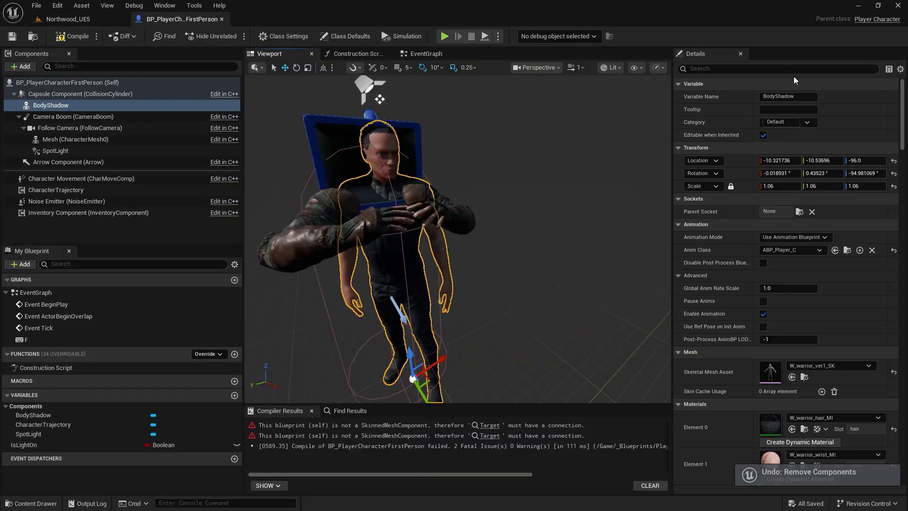
pyautogui.click(782, 67)
pyautogui.write('shadow')
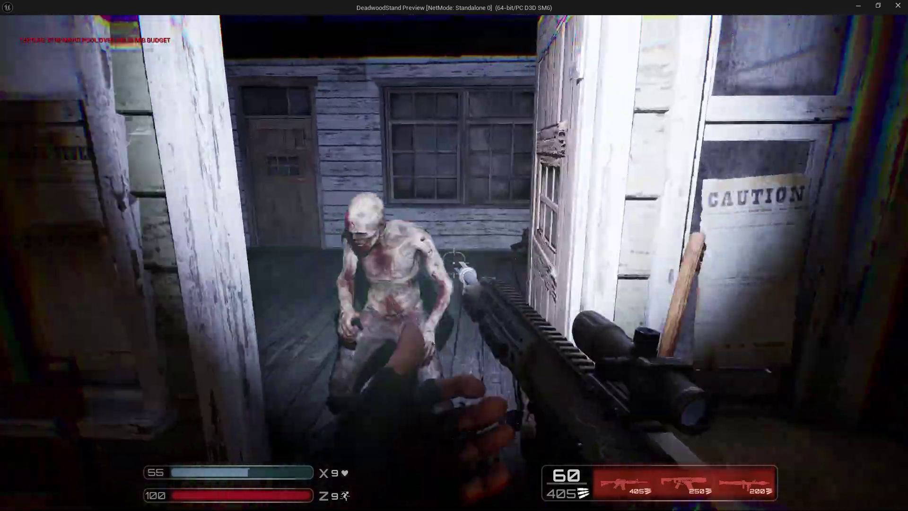
# Turn toward the zombies, cross the porch to the boardwalk, and run along the path
pyautogui.moveTo(453, 262); pyautogui.dragTo(453, 262)
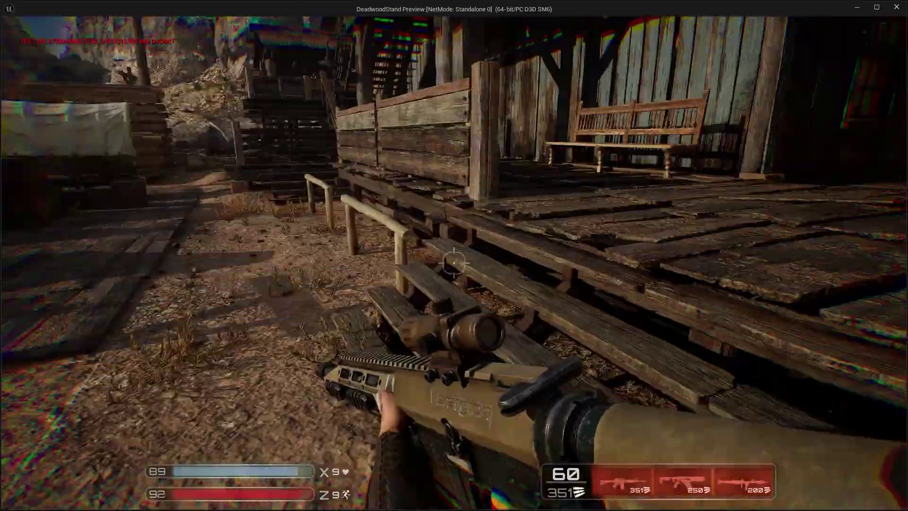
pyautogui.press('w')
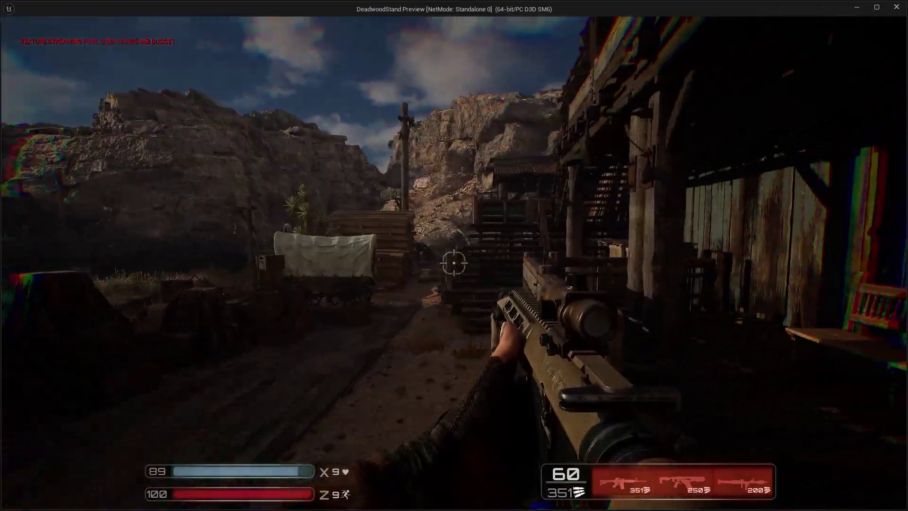
pyautogui.click(454, 263)
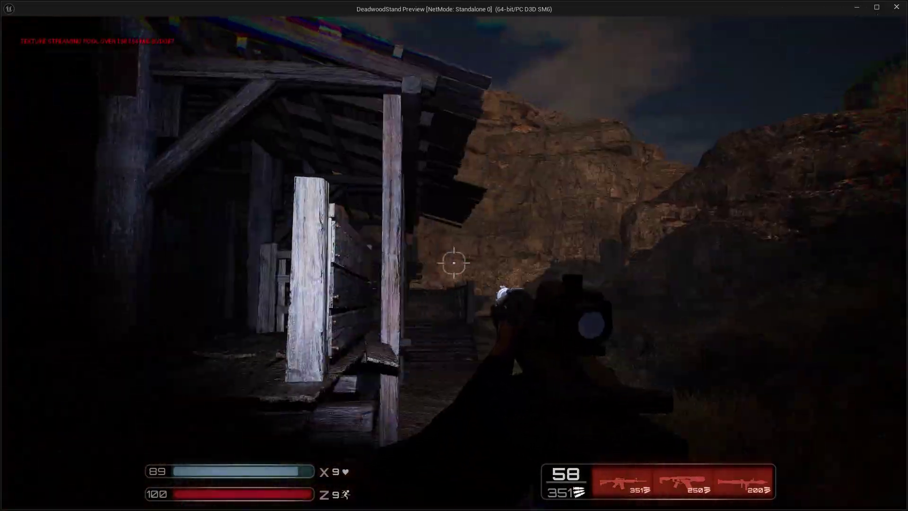
pyautogui.press('w')
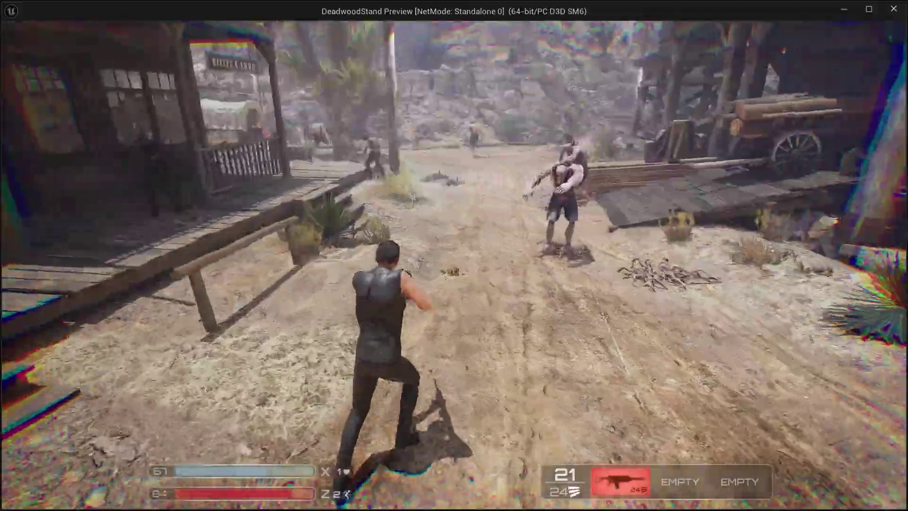
pyautogui.press('w')
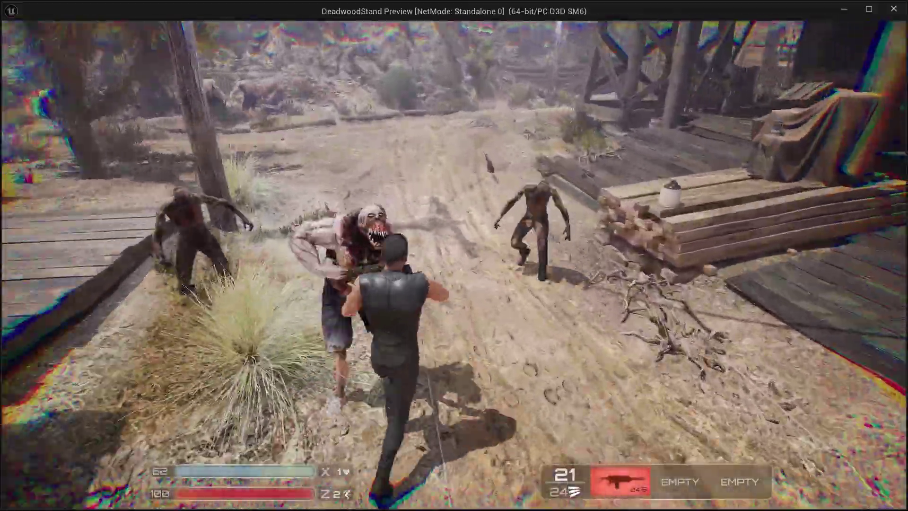
pyautogui.press('w')
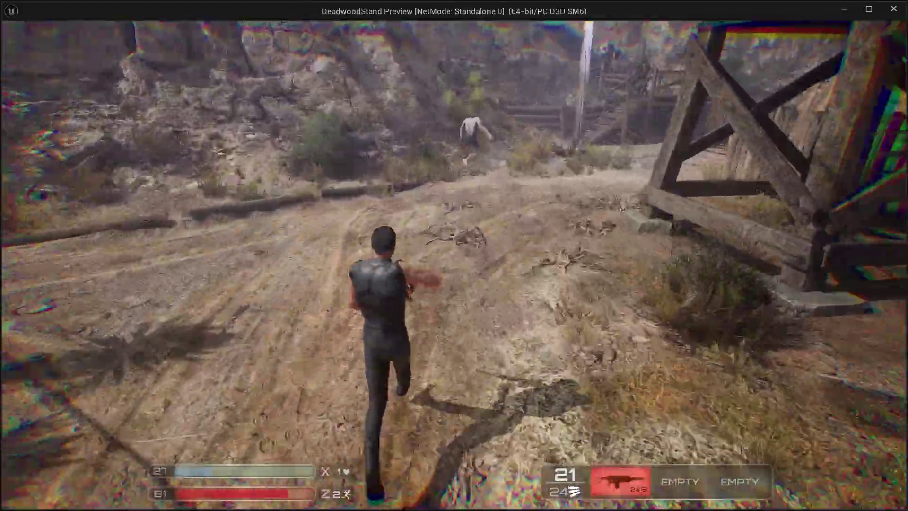
pyautogui.press('w')
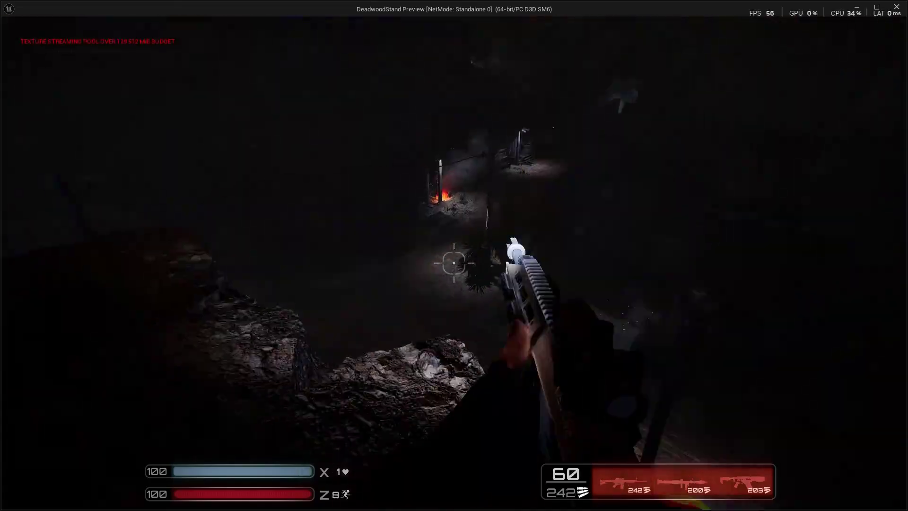
# Shoot the zombies on the boardwalk, under the lantern and on the bridge
pyautogui.moveTo(454, 262)
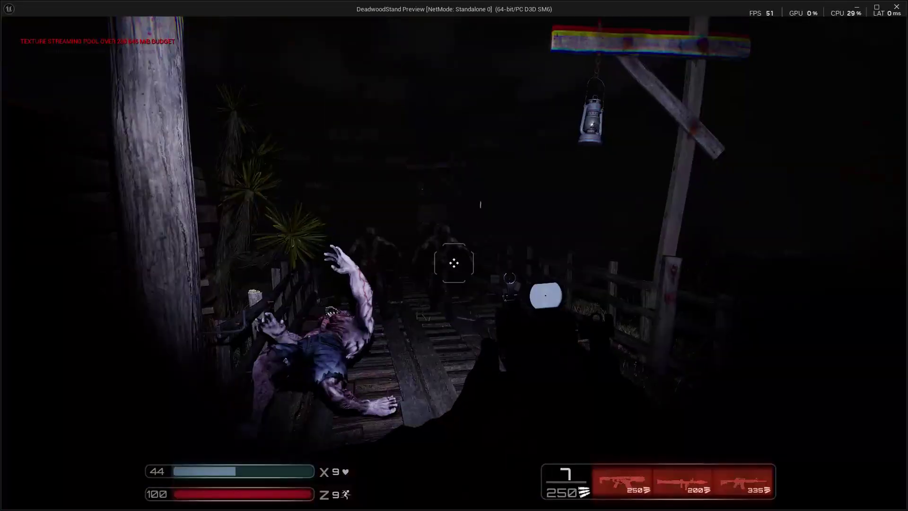
pyautogui.click(454, 262)
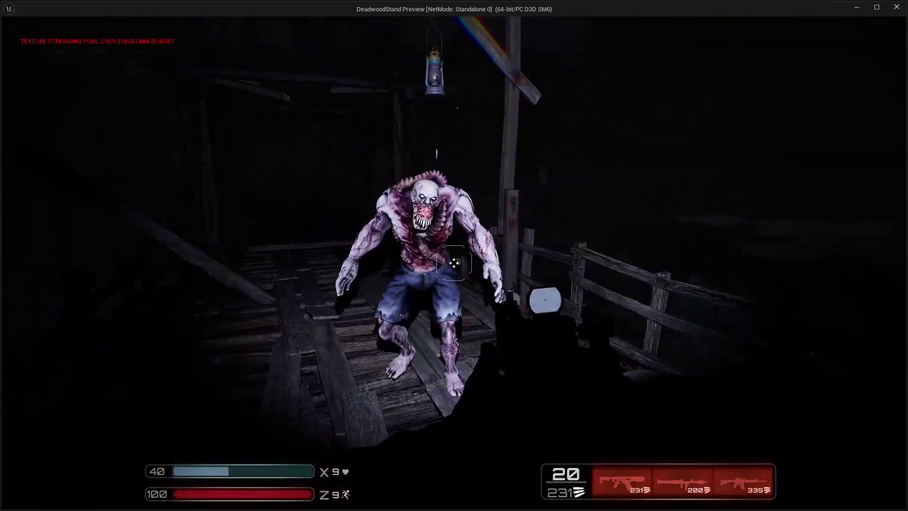
pyautogui.click(454, 262)
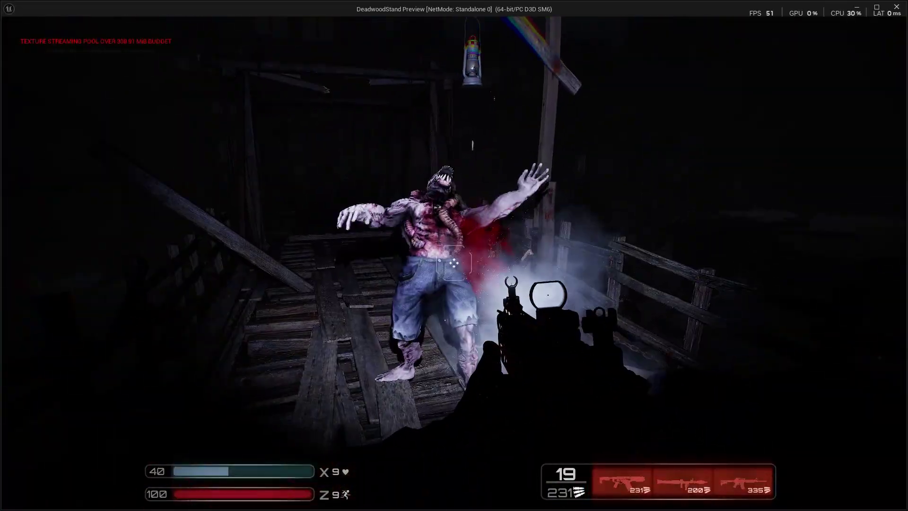
pyautogui.click(454, 262)
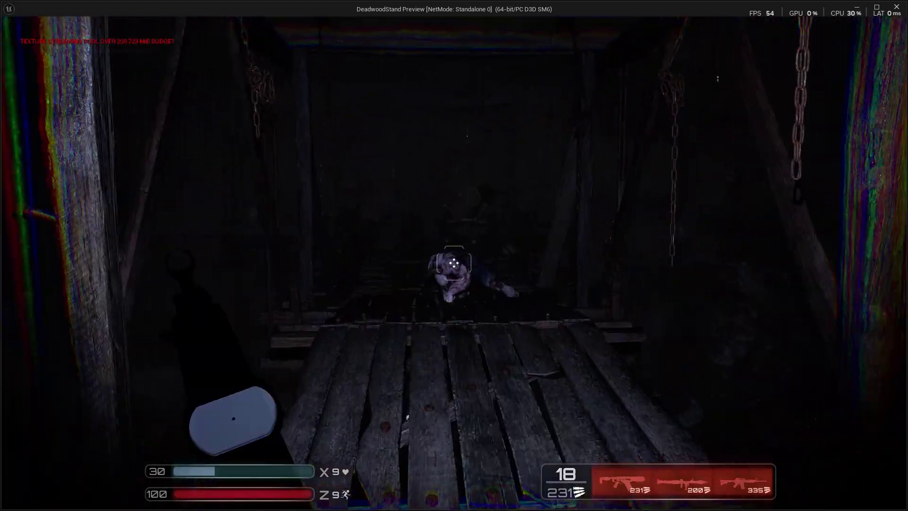
# Switch the Deadwood Stand workspace to Board view, then to Table view
pyautogui.click(454, 263)
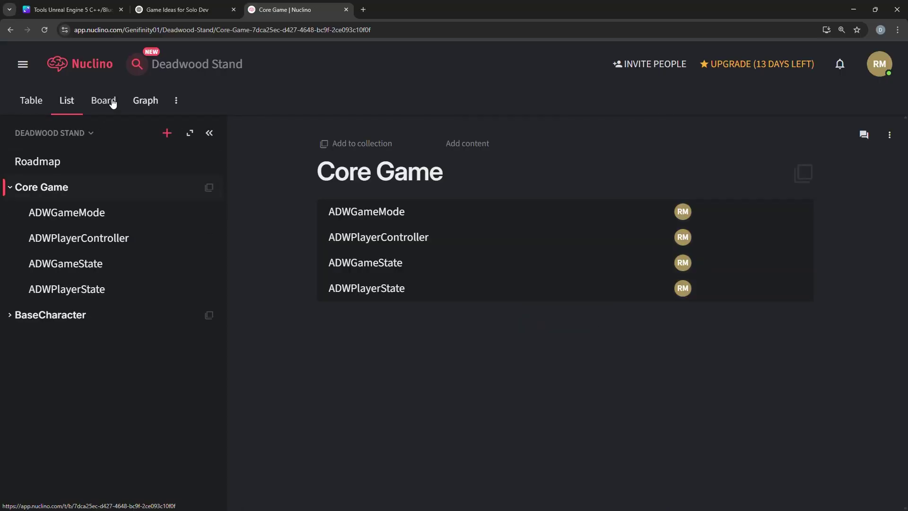
pyautogui.click(112, 102)
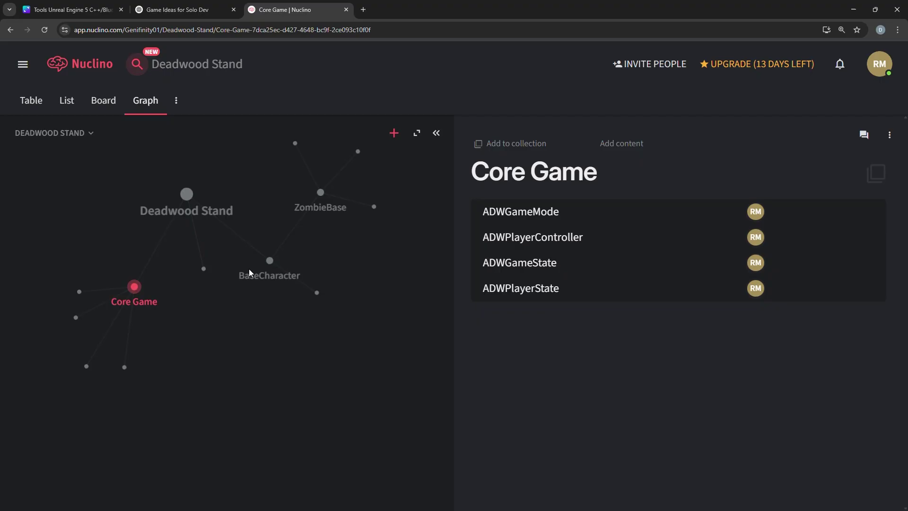
pyautogui.click(31, 101)
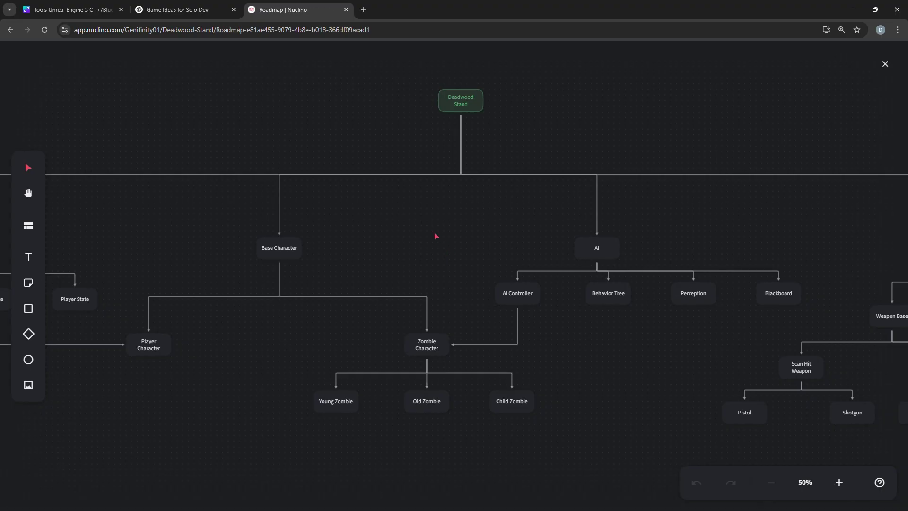
# Pan around the full-screen Roadmap canvas, then close it
pyautogui.hscroll(5, 387, 245)
pyautogui.hscroll(-7, 401, 255)
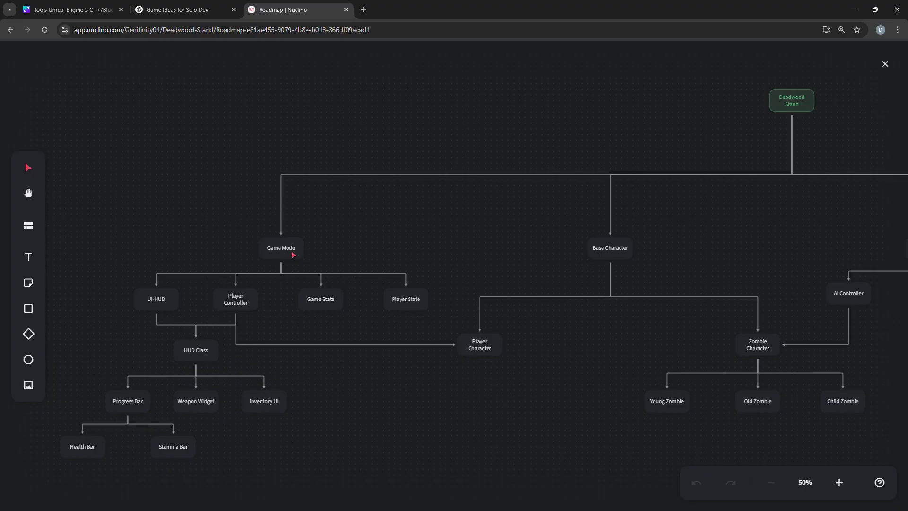
pyautogui.hscroll(9, 294, 254)
pyautogui.hscroll(-15, 512, 288)
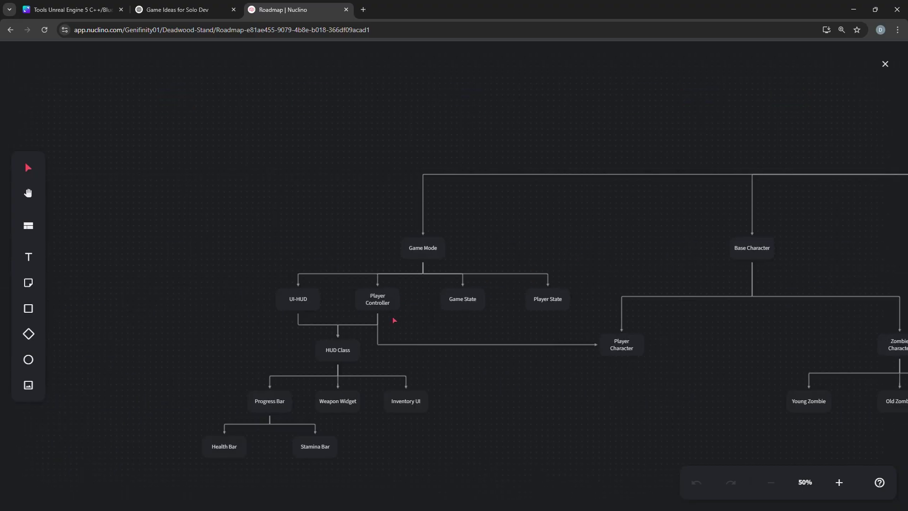
pyautogui.keyDown('ctrl'); pyautogui.scroll(5, 395, 327); pyautogui.keyUp('ctrl')
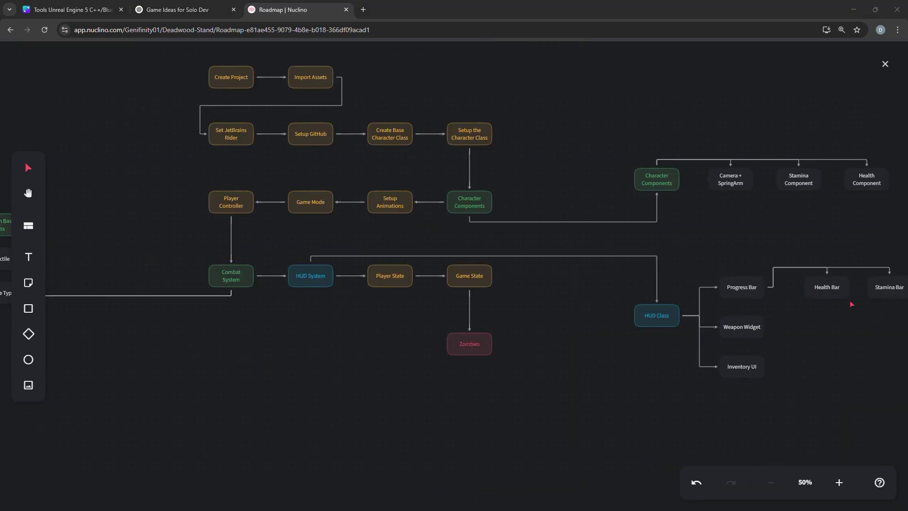
pyautogui.hscroll(-3, 710, 298)
pyautogui.scroll(-1, 710, 298)
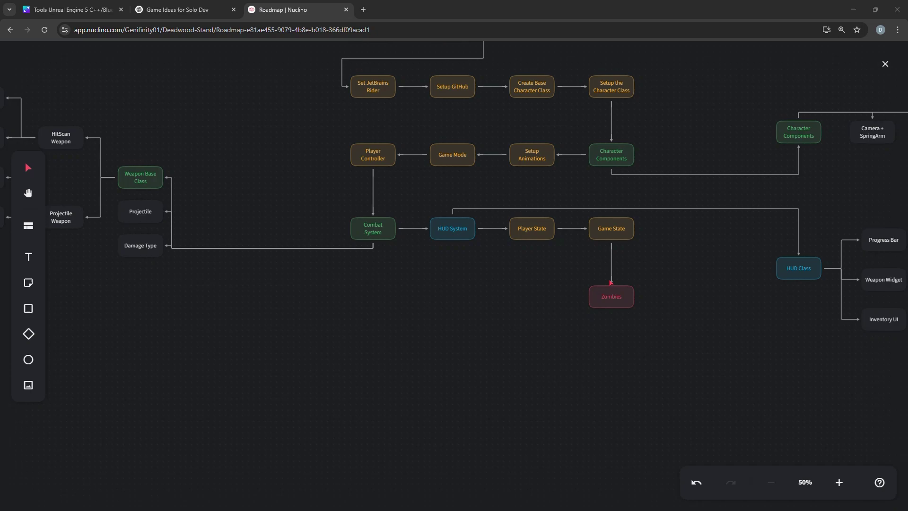
pyautogui.keyDown('ctrl'); pyautogui.scroll(5, 567, 292); pyautogui.keyUp('ctrl')
pyautogui.keyDown('ctrl'); pyautogui.scroll(-8, 594, 295); pyautogui.keyUp('ctrl')
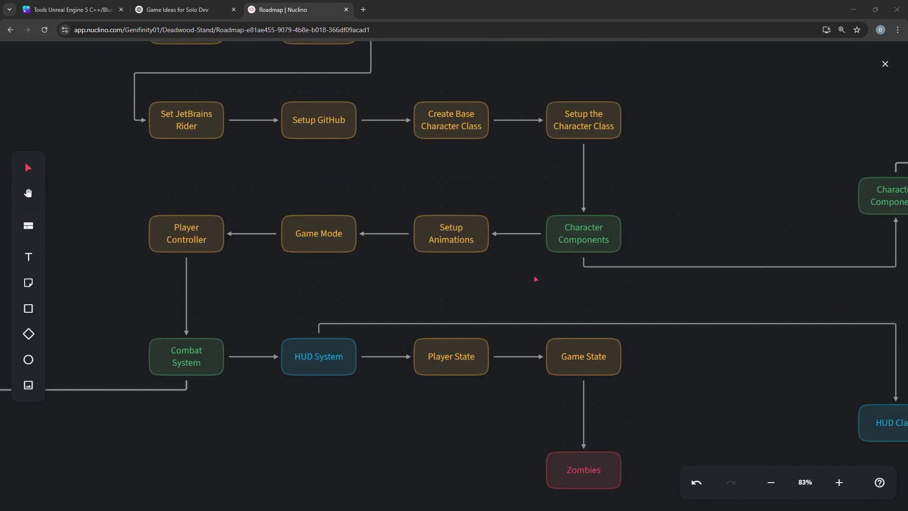
pyautogui.click(885, 64)
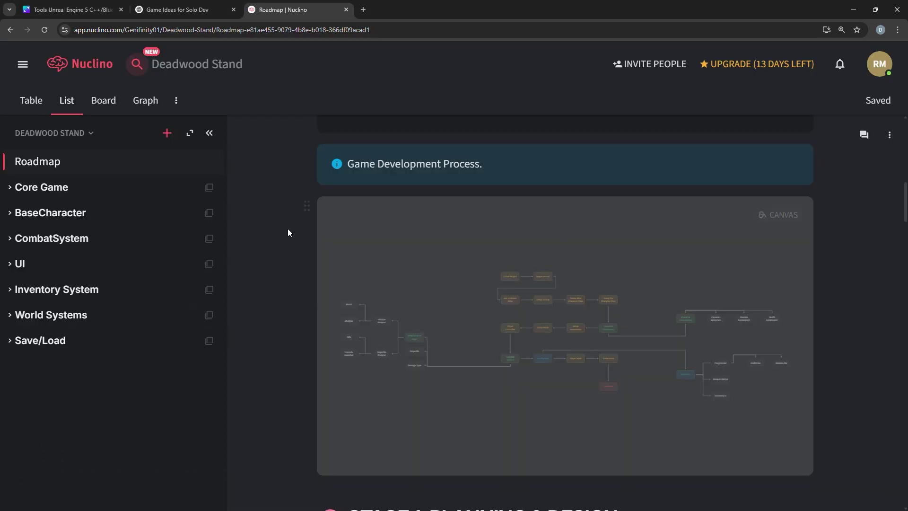
# Return to Table view and begin a second Difficulty Level option typed 'Me'
pyautogui.scroll(4, 289, 229)
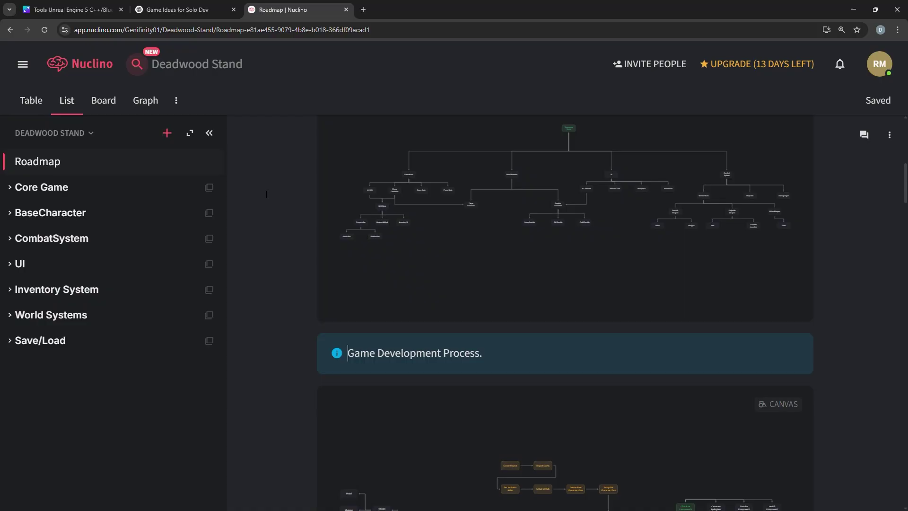
pyautogui.scroll(12, 266, 195)
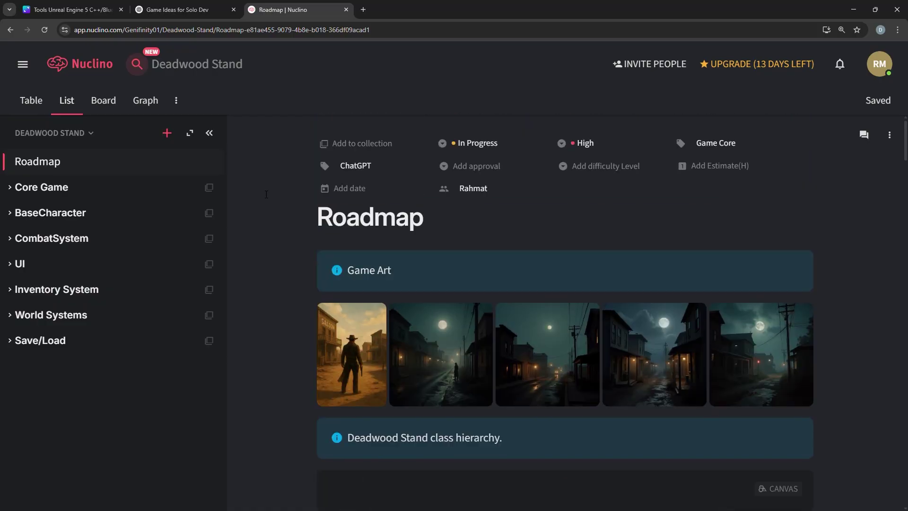
pyautogui.scroll(-12, 556, 289)
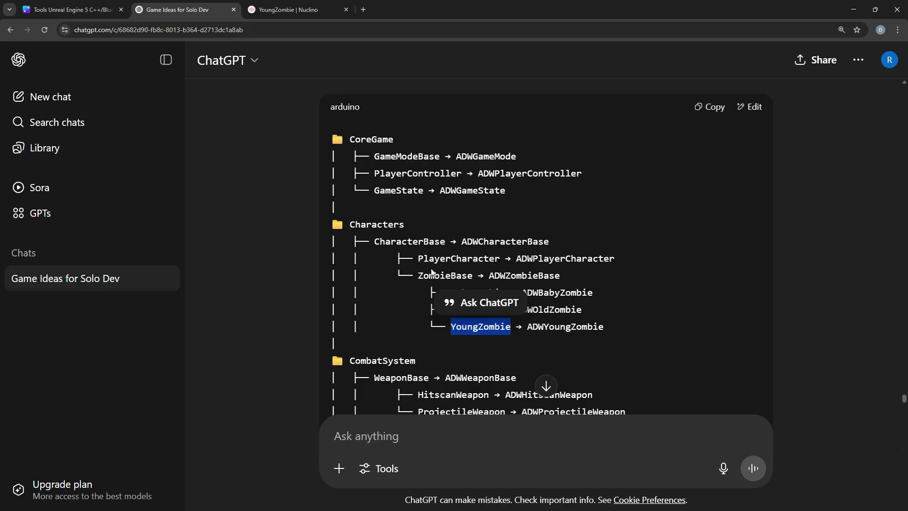
pyautogui.scroll(-2, 544, 243)
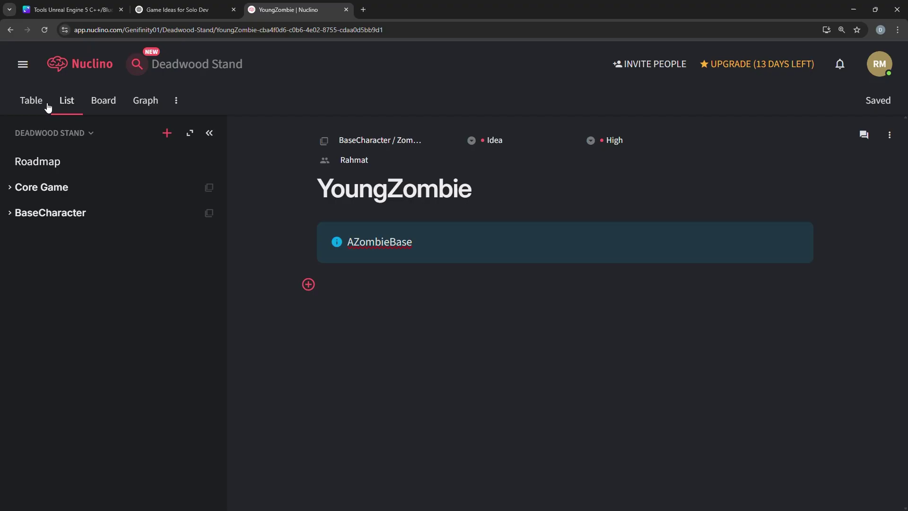
pyautogui.click(45, 101)
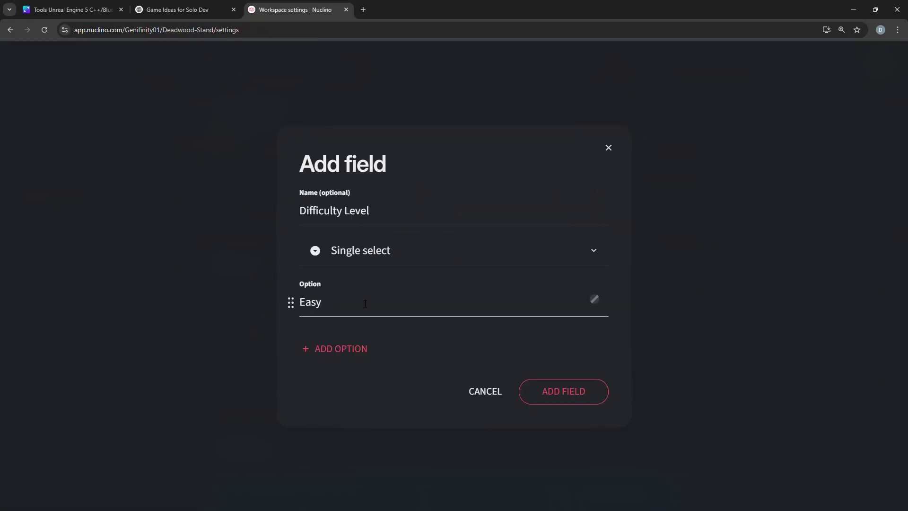
pyautogui.press('Return')
pyautogui.write('Me')
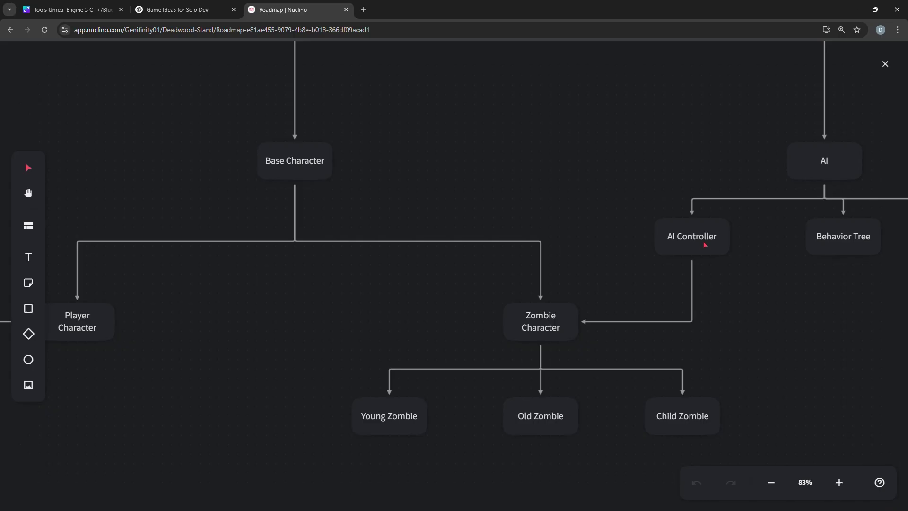
pyautogui.hscroll(2, 685, 286)
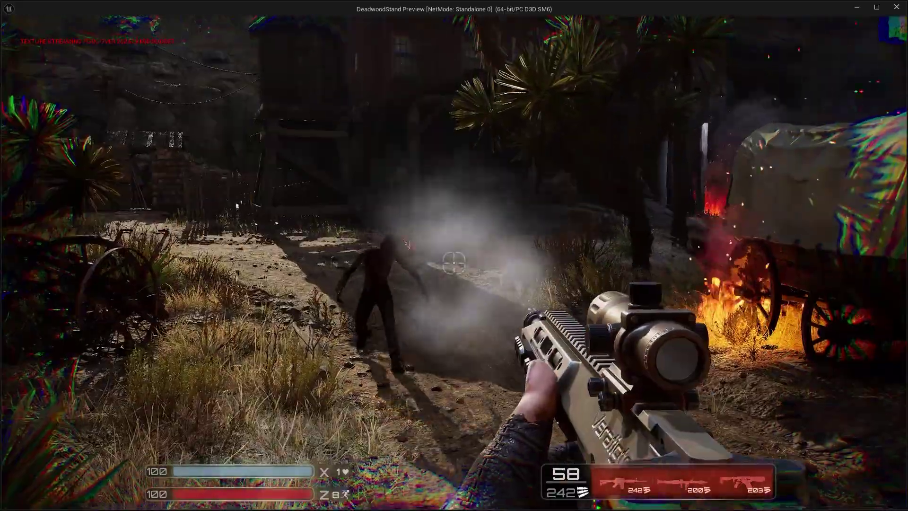
# Add a Sequence node in BT_ScreamerZombie and wire its output to Move To
pyautogui.moveTo(454, 262); pyautogui.dragTo(454, 262)
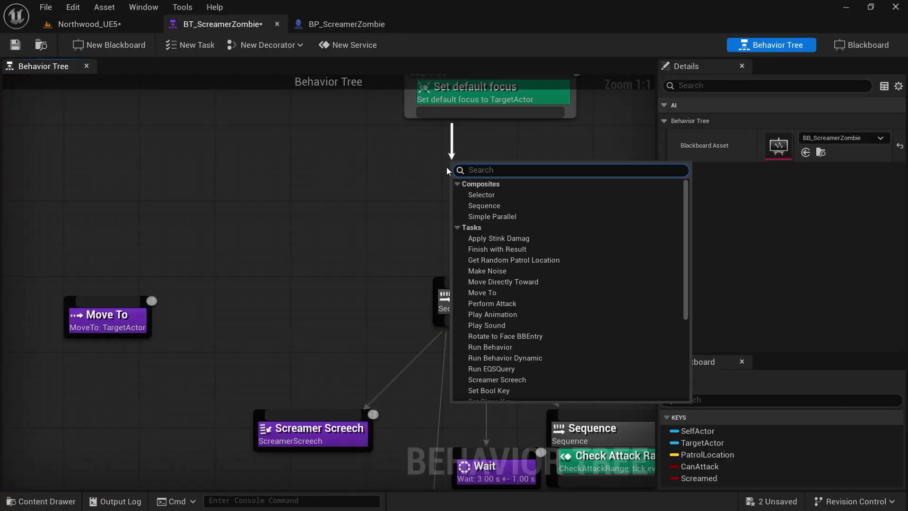
pyautogui.click(468, 205)
pyautogui.moveTo(113, 326); pyautogui.dragTo(198, 326)
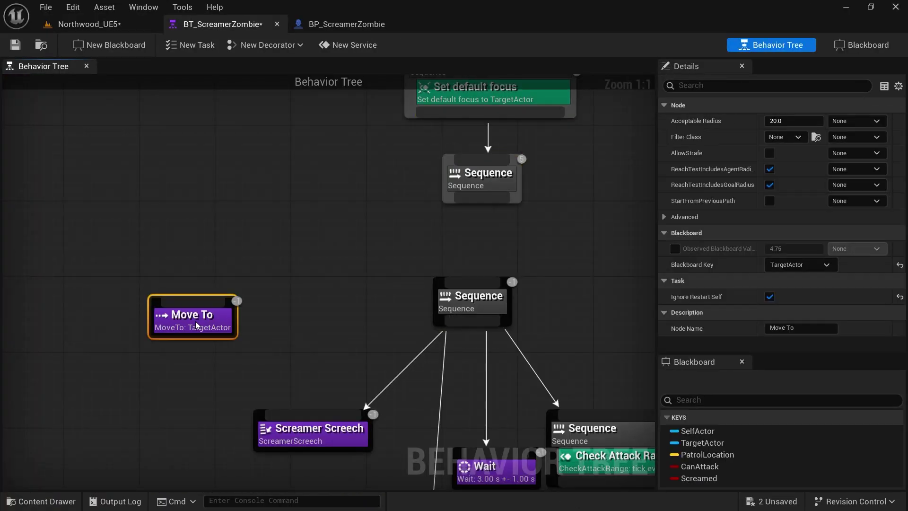
pyautogui.moveTo(226, 297); pyautogui.dragTo(222, 308)
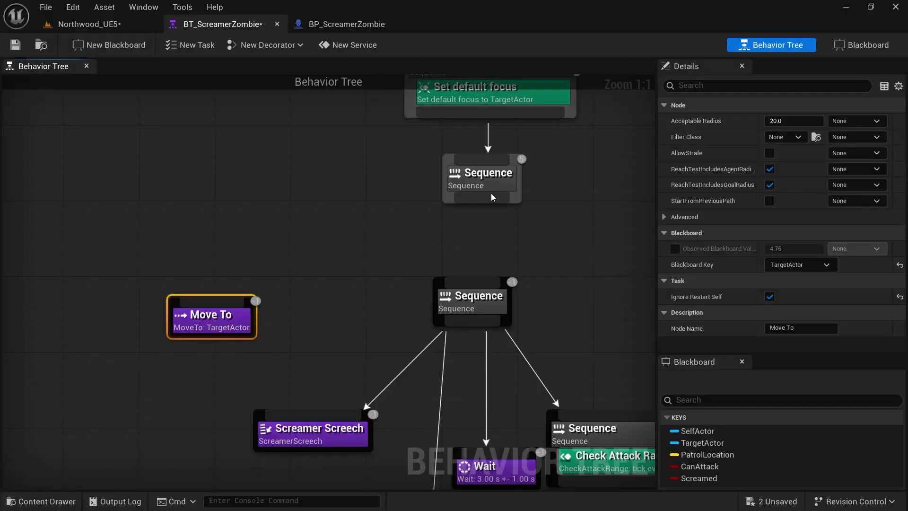
pyautogui.moveTo(293, 321); pyautogui.dragTo(215, 356, button='right')
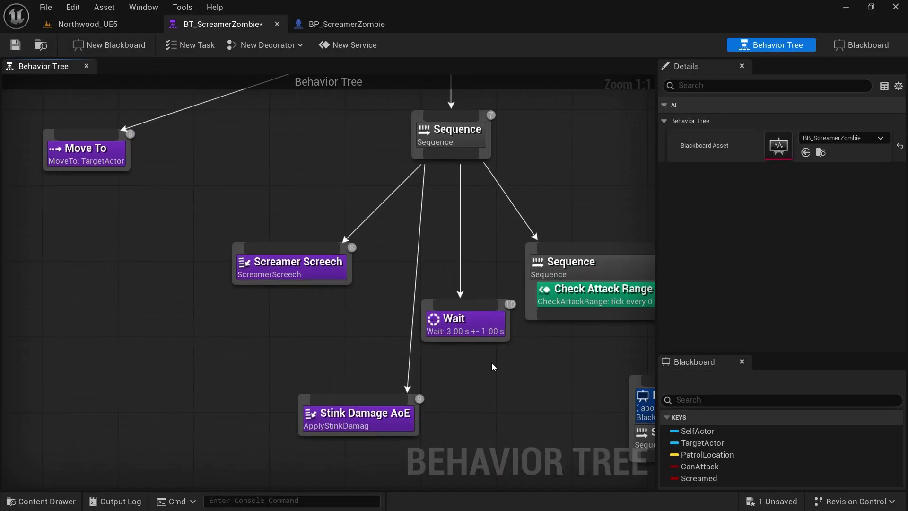
# Select the Wait and Screamer Screech nodes, save the tree, and review ExecuteTask code
pyautogui.click(464, 326)
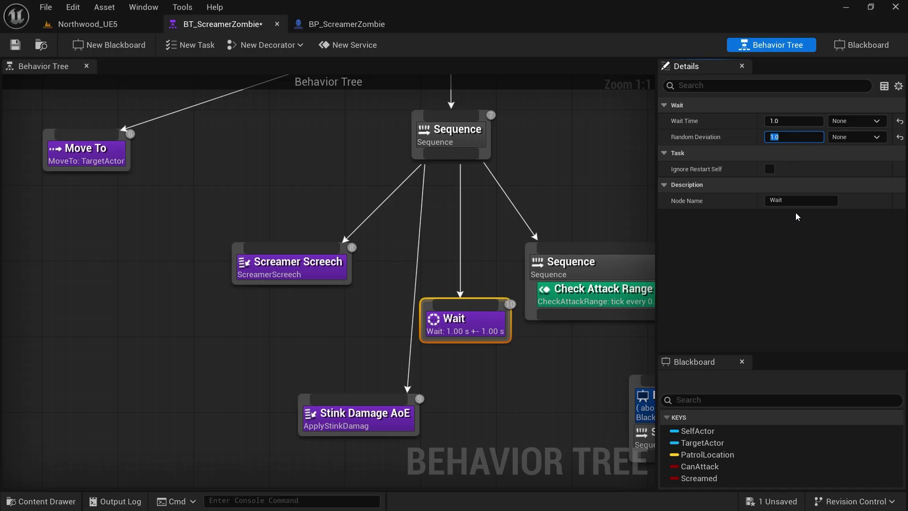
pyautogui.click(259, 272)
pyautogui.hotkey('ctrl', 's')
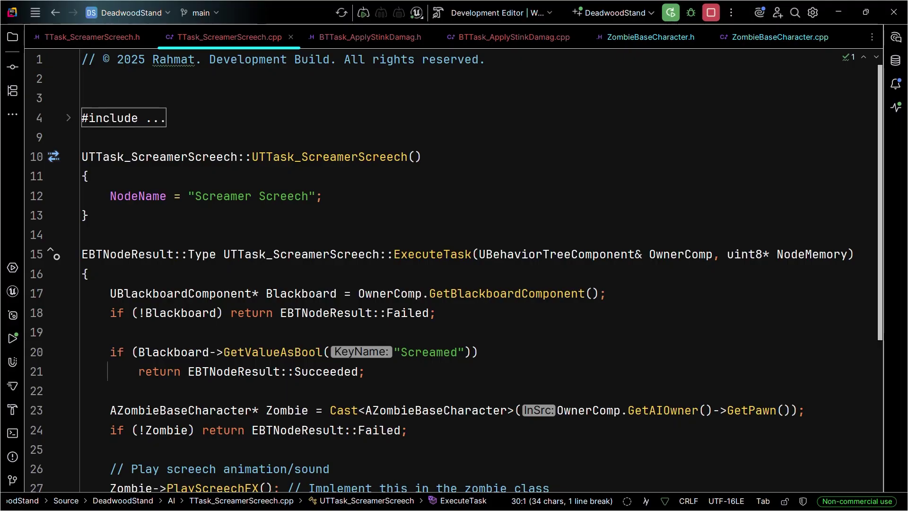
pyautogui.scroll(-3, 492, 372)
pyautogui.click(105, 215)
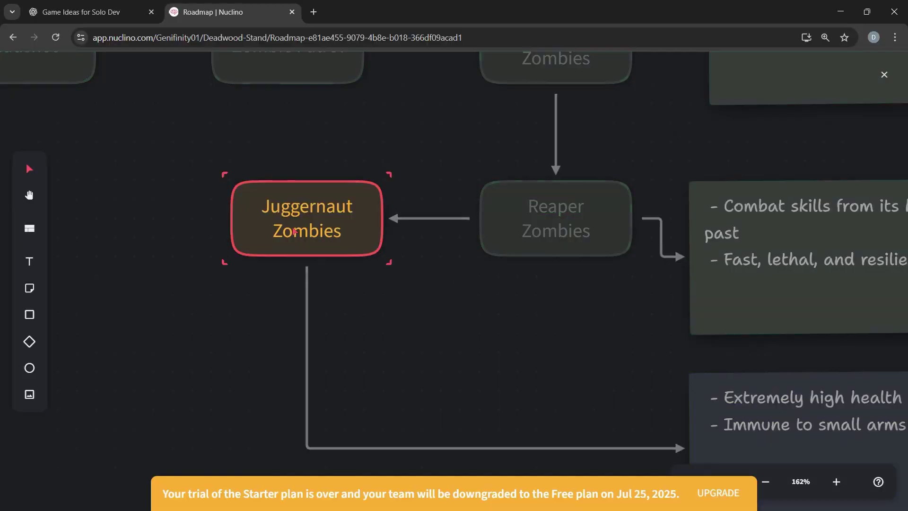
pyautogui.hscroll(3, 487, 303)
pyautogui.scroll(-2, 615, 327)
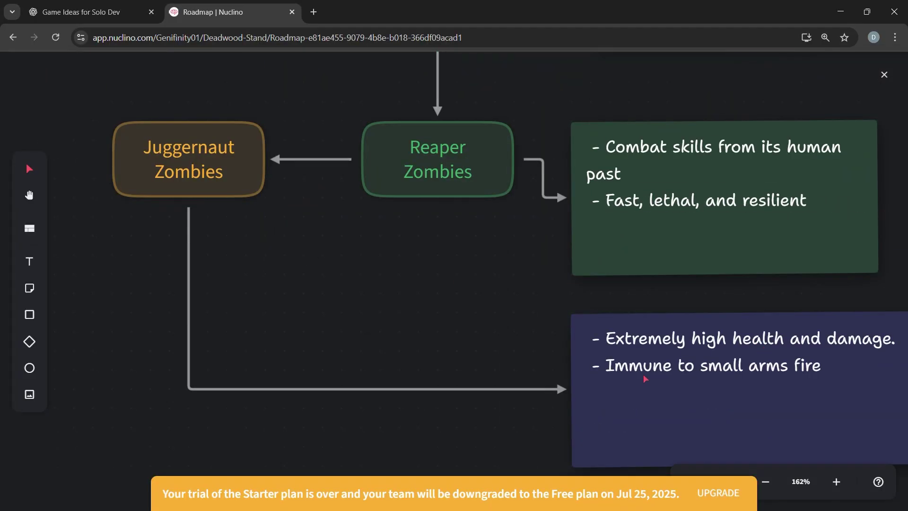
pyautogui.scroll(2, 649, 377)
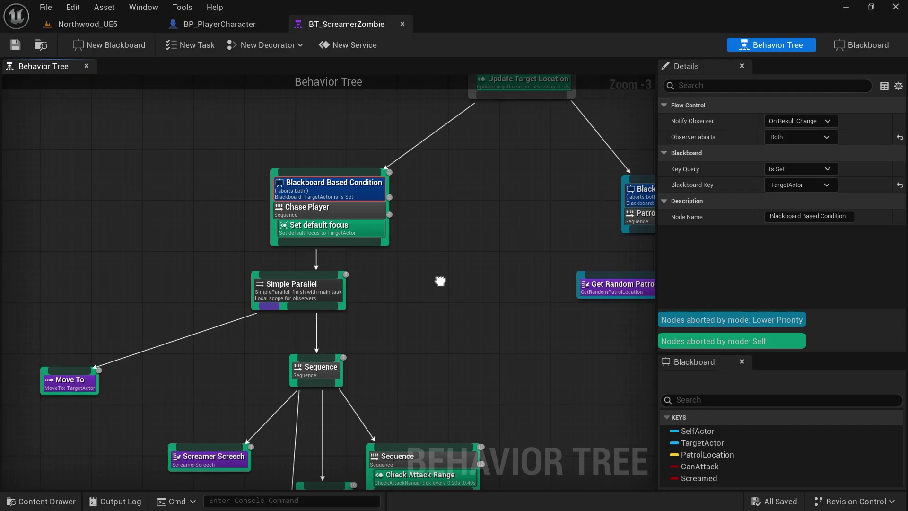
# Select the Stink Damage AoE node to bring up its Radius setting
pyautogui.moveTo(261, 381); pyautogui.dragTo(270, 318, button='right')
pyautogui.click(331, 417)
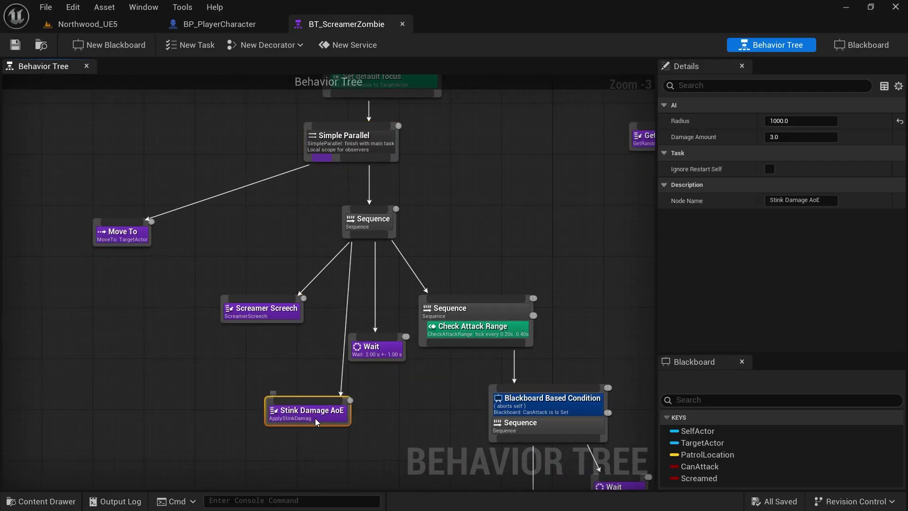
pyautogui.moveTo(350, 421); pyautogui.dragTo(309, 419, button='right')
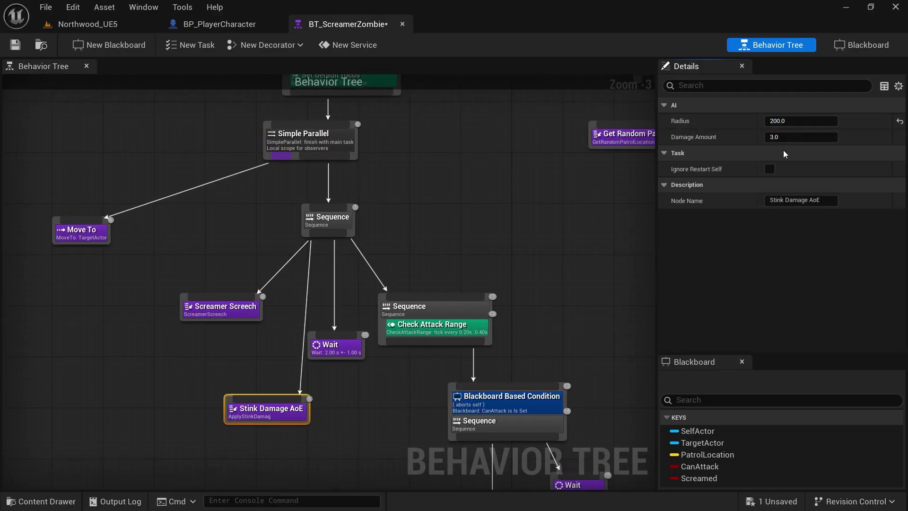
pyautogui.moveTo(382, 401); pyautogui.dragTo(362, 387, button='right')
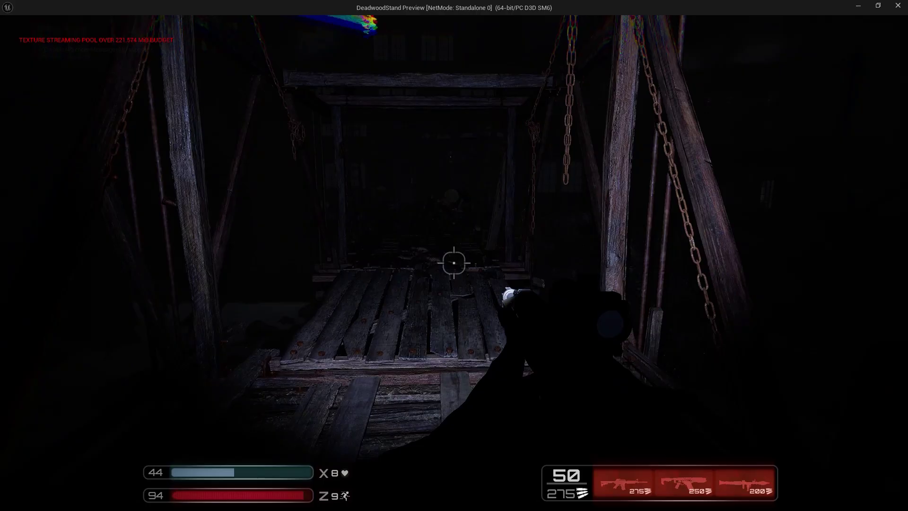
# Spray rifle fire at the zombies on the bridge while turning toward town
pyautogui.moveTo(454, 262); pyautogui.dragTo(454, 262)
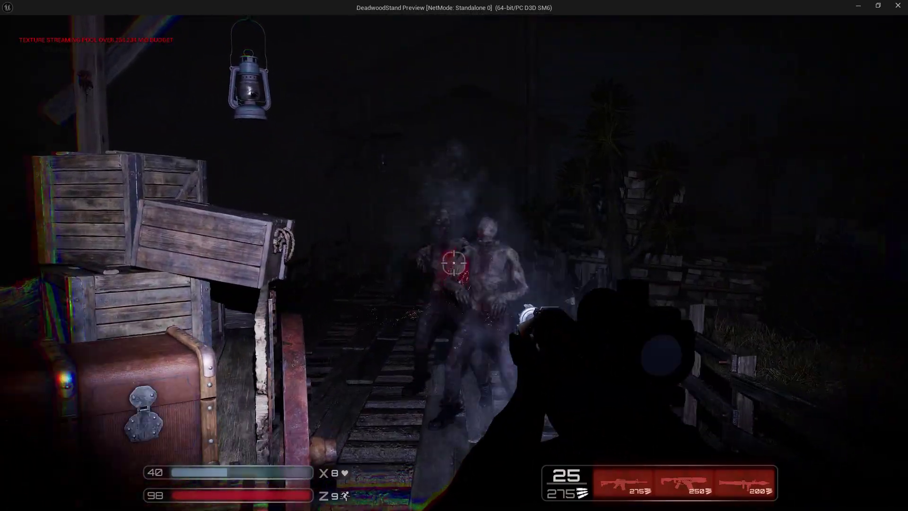
pyautogui.moveTo(454, 263); pyautogui.dragTo(454, 262)
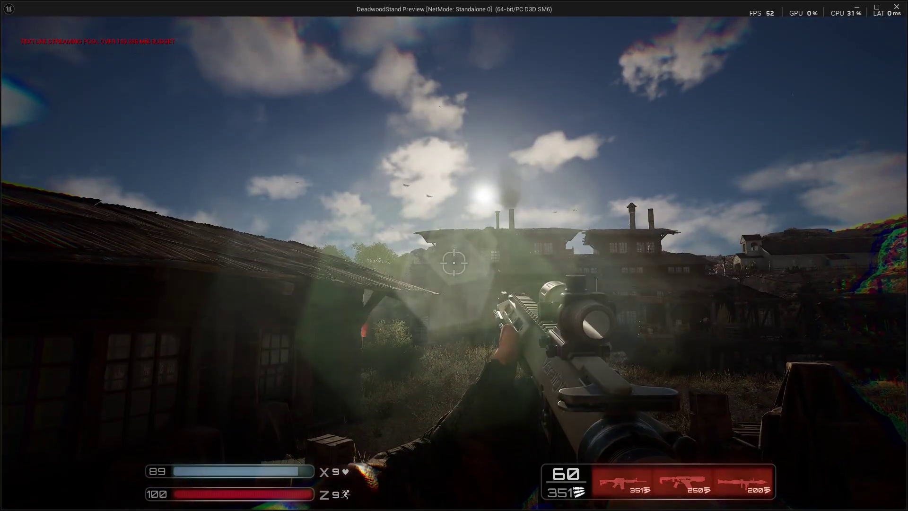
pyautogui.moveTo(454, 262); pyautogui.dragTo(454, 262)
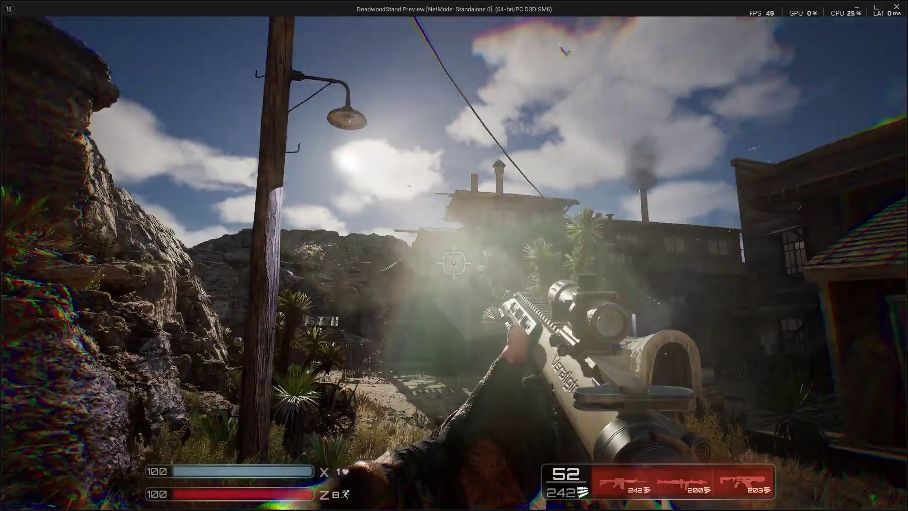
# Walk past the burning wagon into the barn, shoot its zombie, and continue along the rails
pyautogui.press('w')
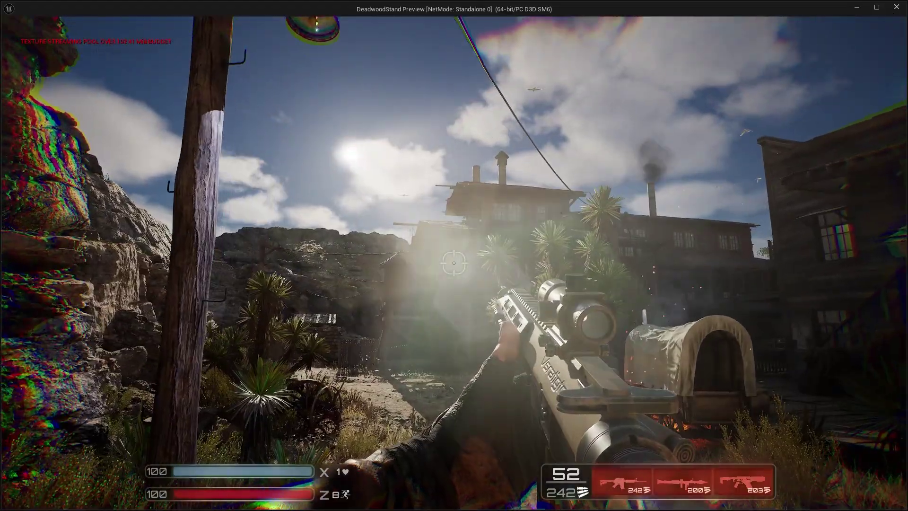
pyautogui.press('w')
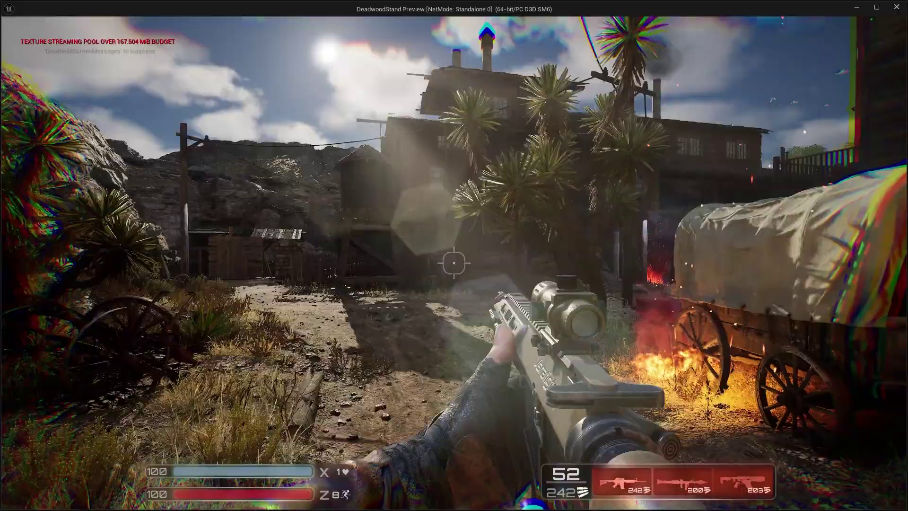
pyautogui.press('w')
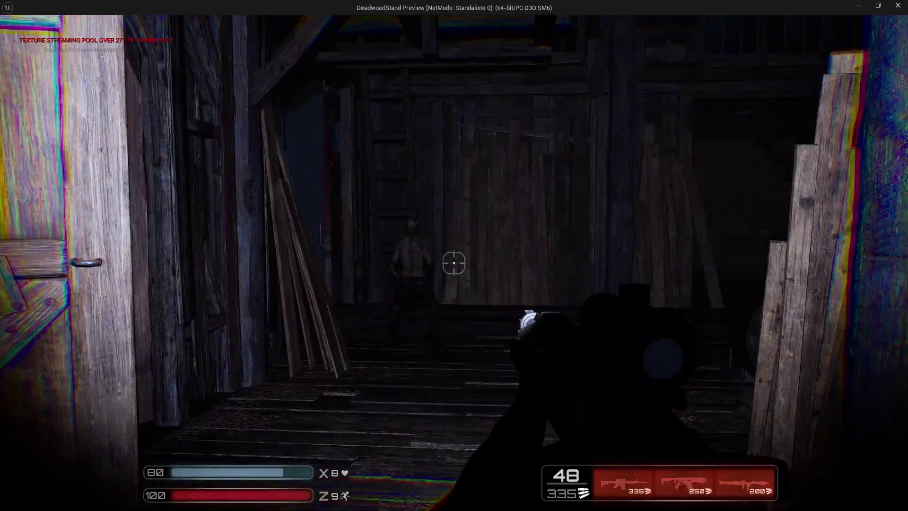
pyautogui.click(454, 263)
pyautogui.click(454, 263)
pyautogui.click(455, 263)
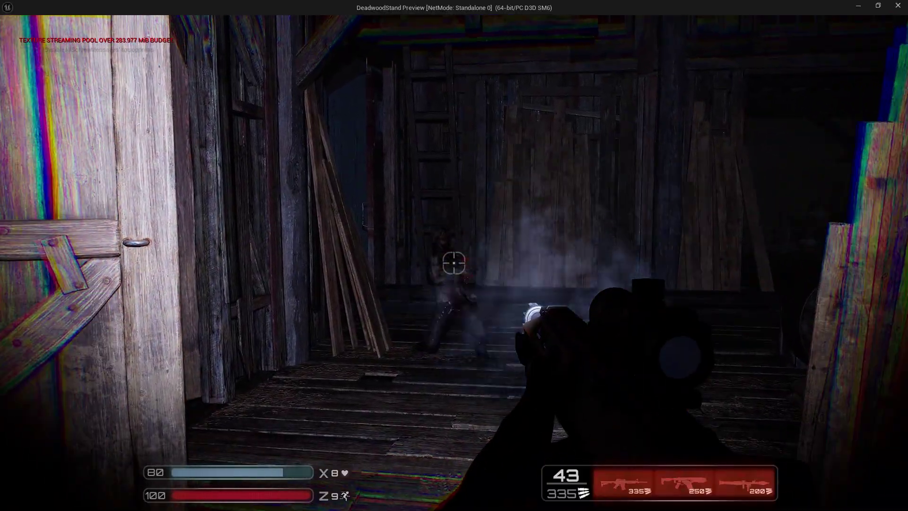
pyautogui.press('w')
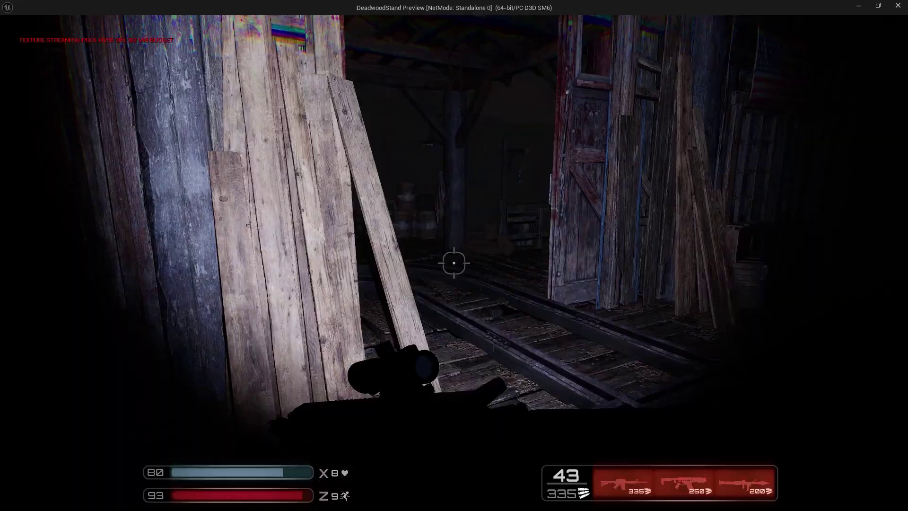
pyautogui.press('w')
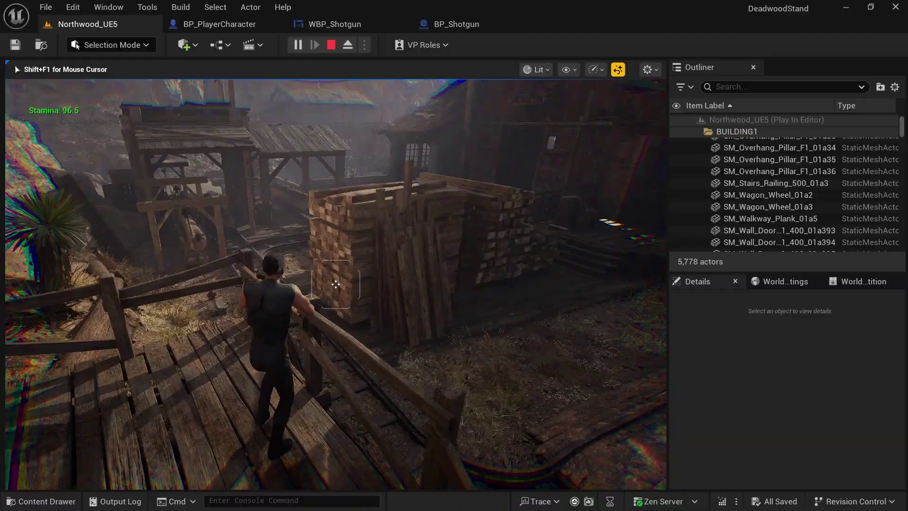
# Walk down the dirt path and shoot the can on the crate with the pistol
pyautogui.press('w')
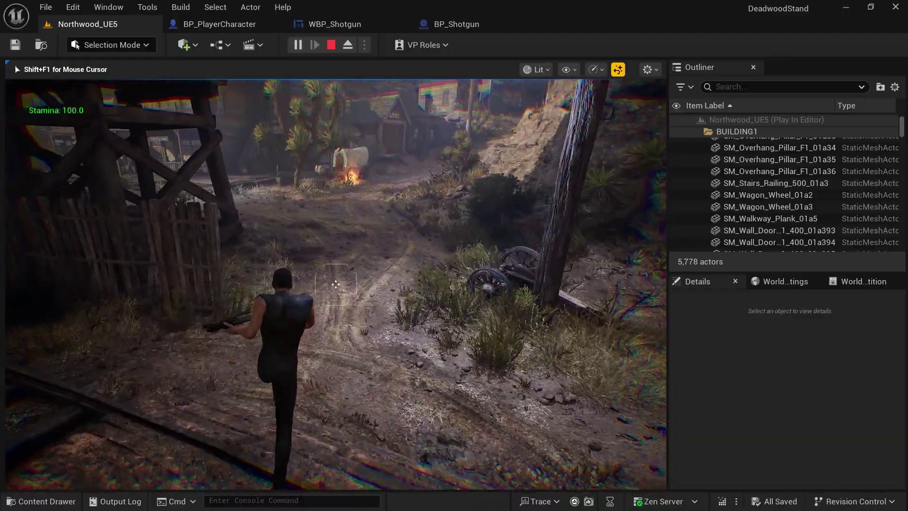
pyautogui.press('w')
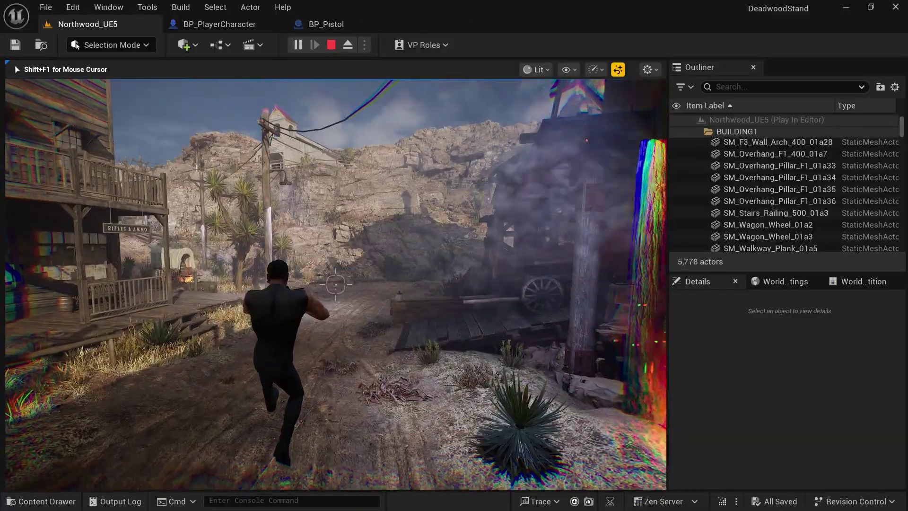
pyautogui.press('w')
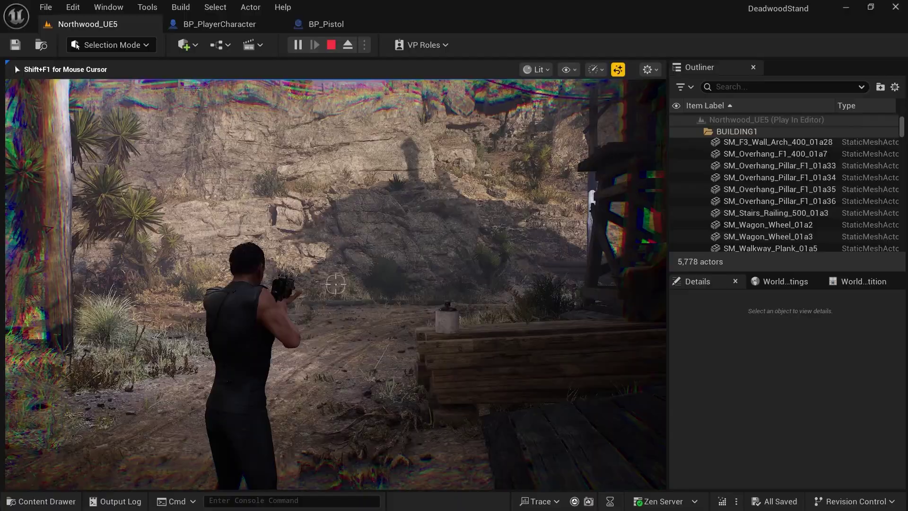
pyautogui.press('w')
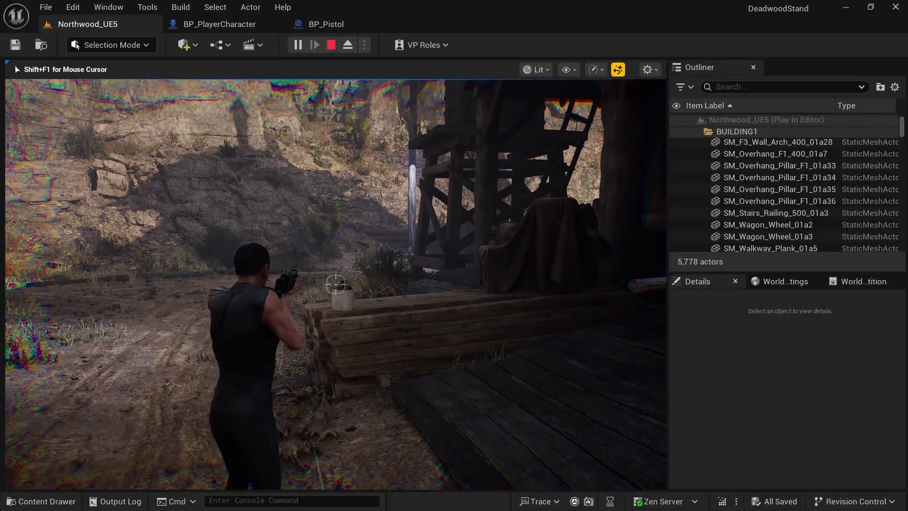
pyautogui.click(336, 284)
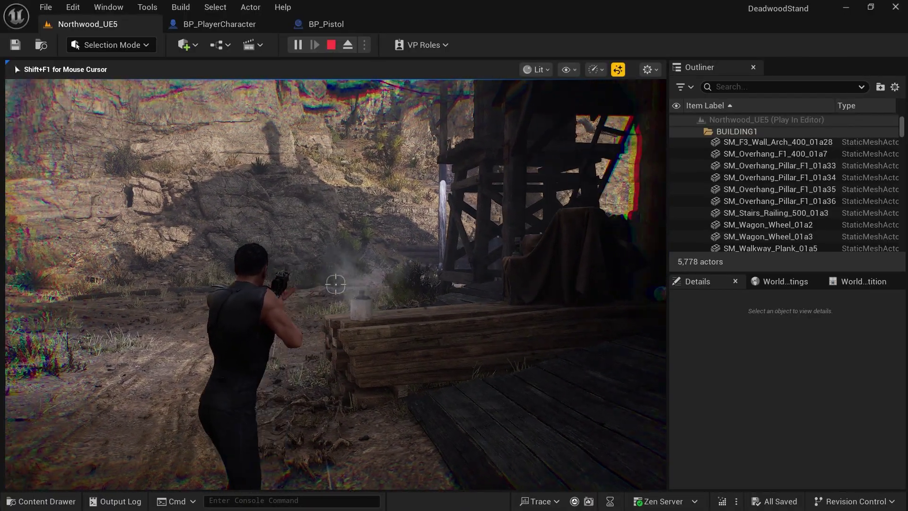
pyautogui.press('s')
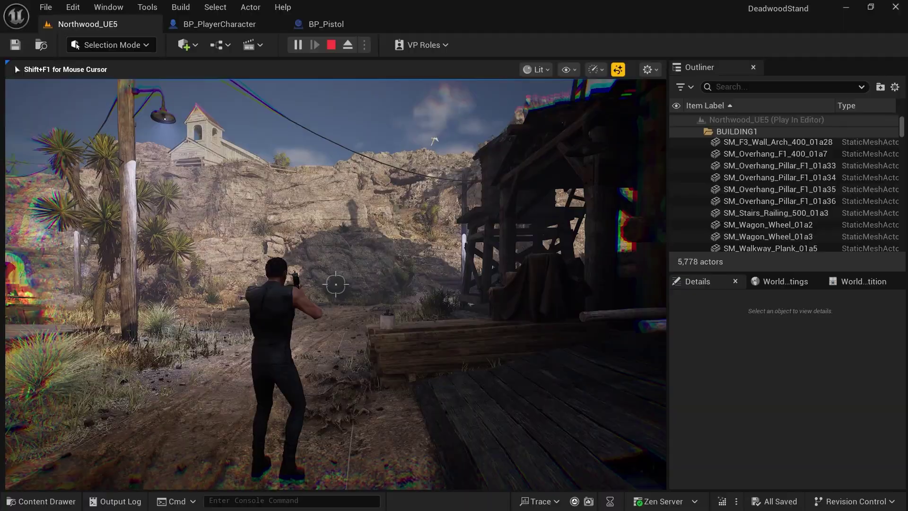
pyautogui.press('w')
# Generate the Interact_Implementation definition and add an Equip() call inside it
pyautogui.hotkey('alt', 'Tab')
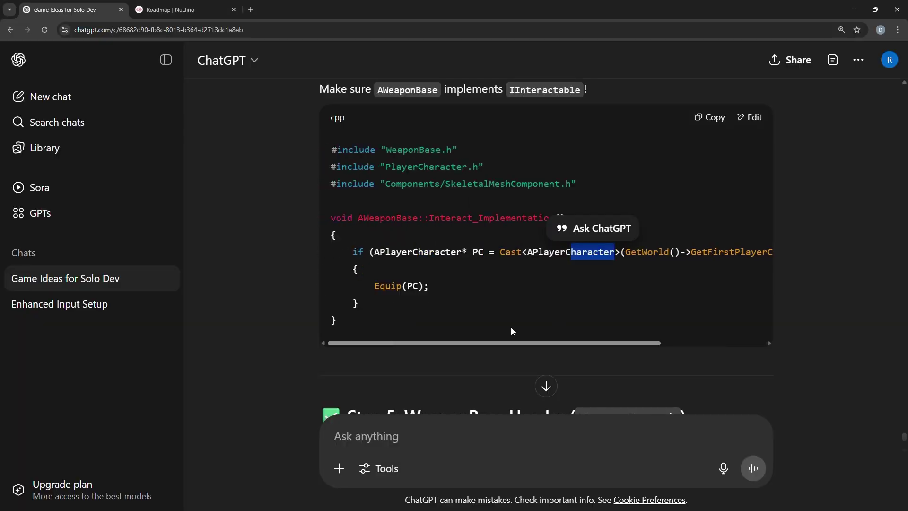
pyautogui.scroll(-5, 512, 332)
pyautogui.hotkey('alt', 'Tab')
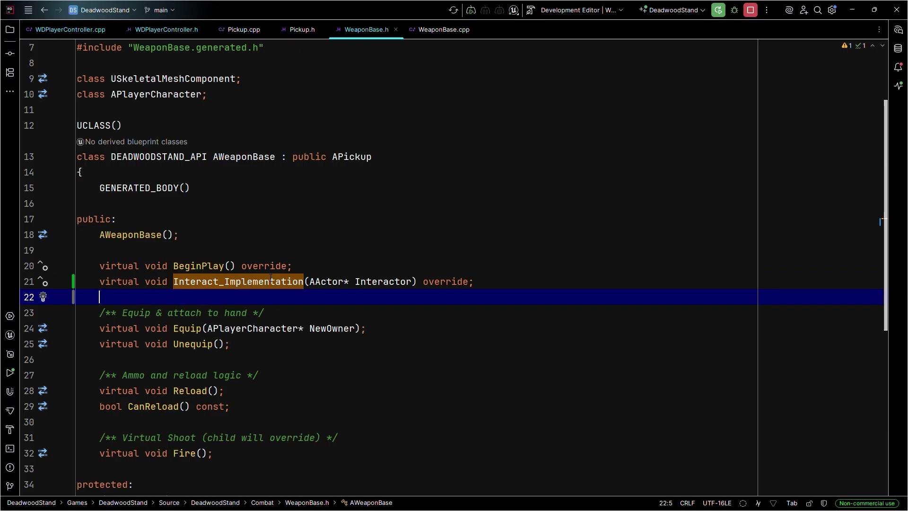
pyautogui.click(271, 278)
pyautogui.hotkey('alt', 'Return')
pyautogui.press('Return')
pyautogui.write('Equip(')
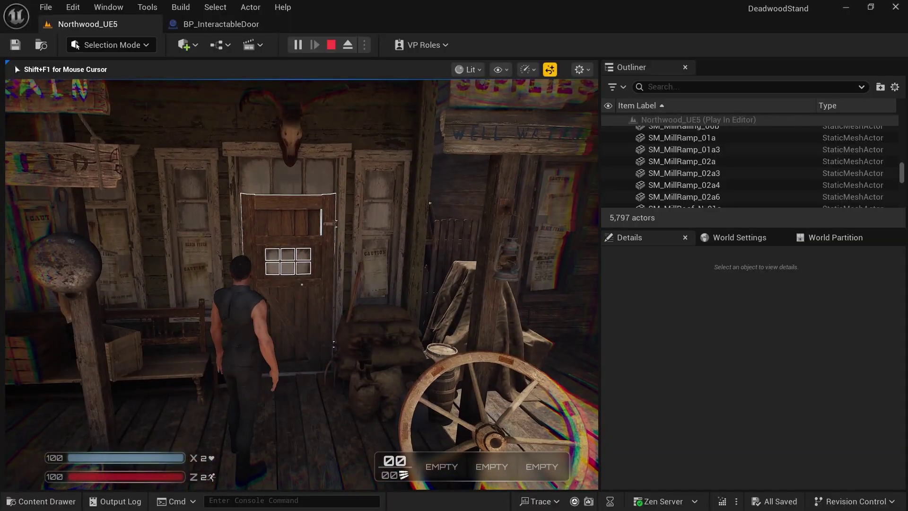
# Open the door, walk into the dark room, and approach the lit wooden door
pyautogui.press('e')
pyautogui.press('w')
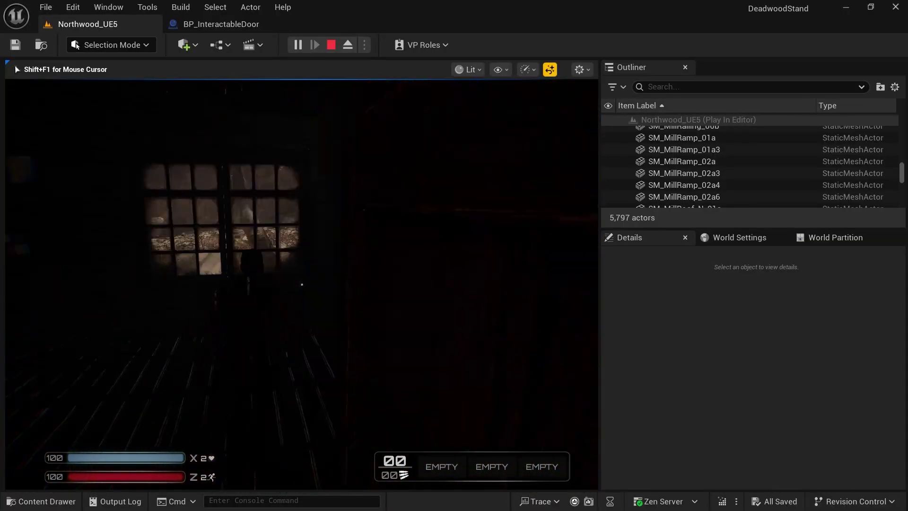
pyautogui.press('w')
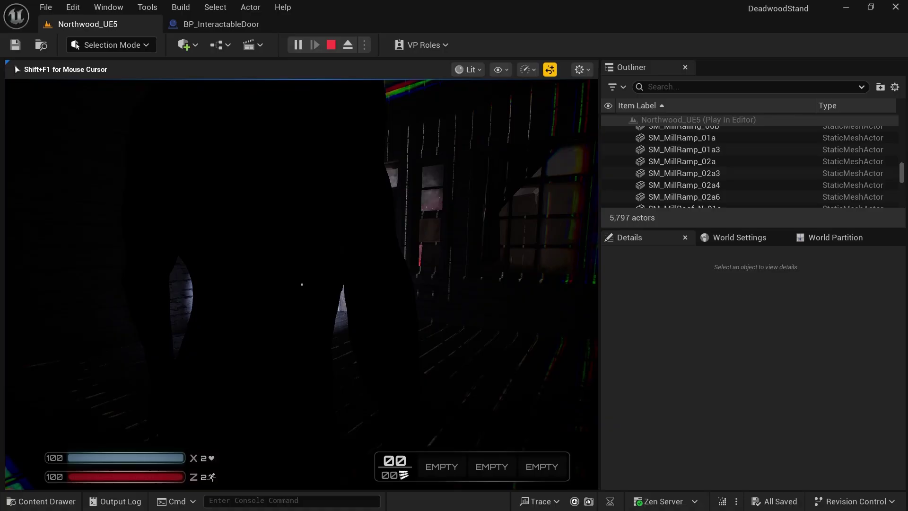
pyautogui.press('w')
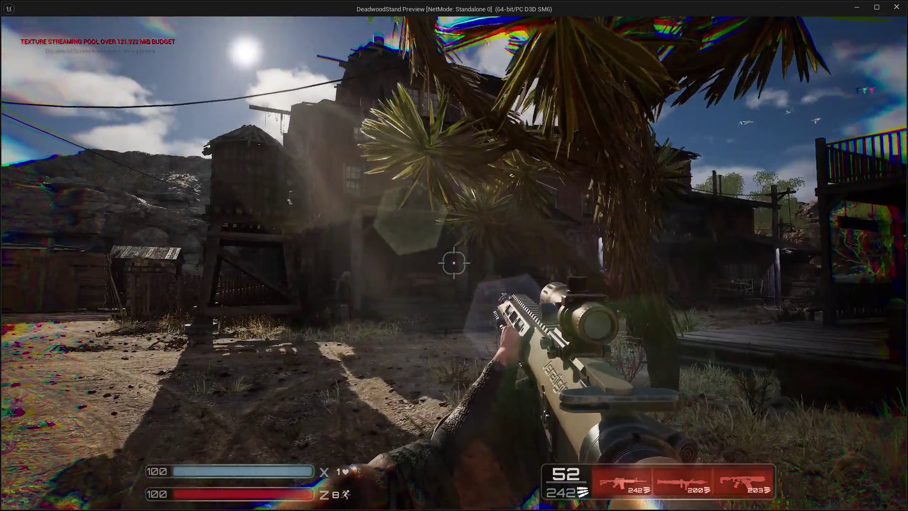
# Walk up to the lumber building and fire the rifle at zombies in the doorway
pyautogui.press('w')
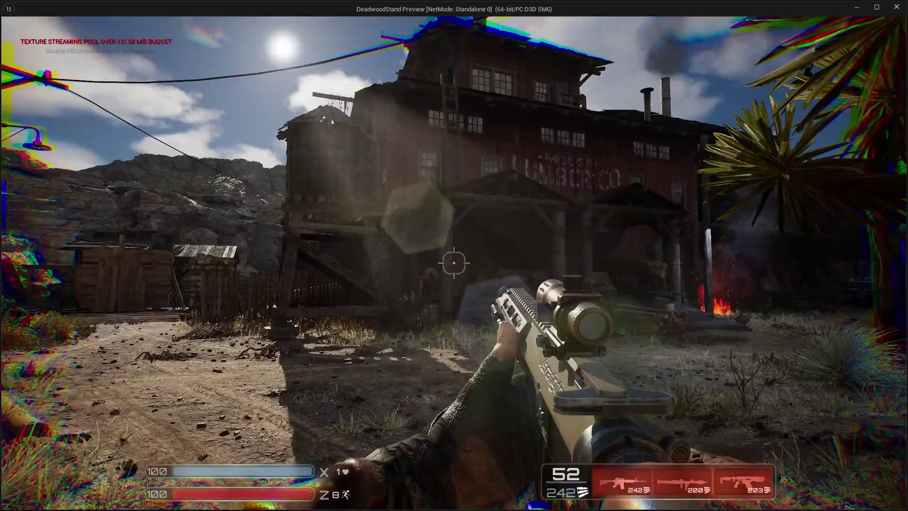
pyautogui.press('w')
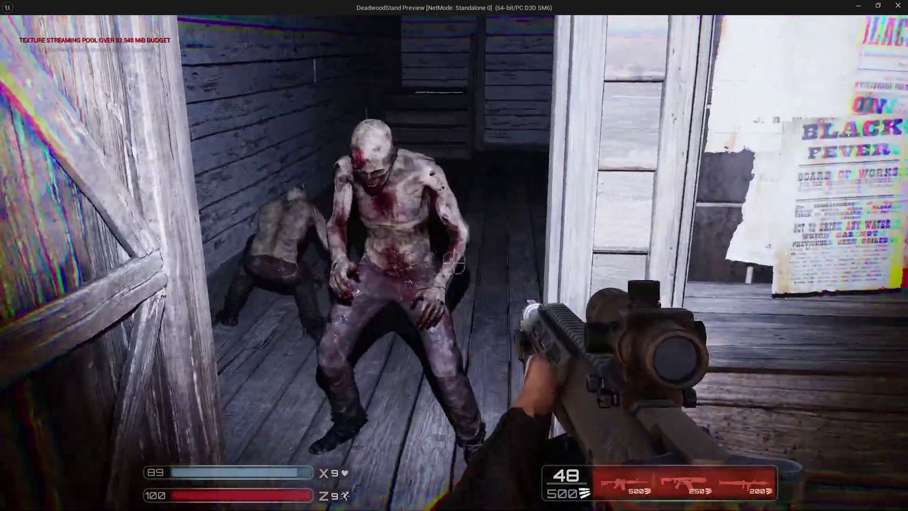
pyautogui.moveTo(454, 262); pyautogui.dragTo(454, 263)
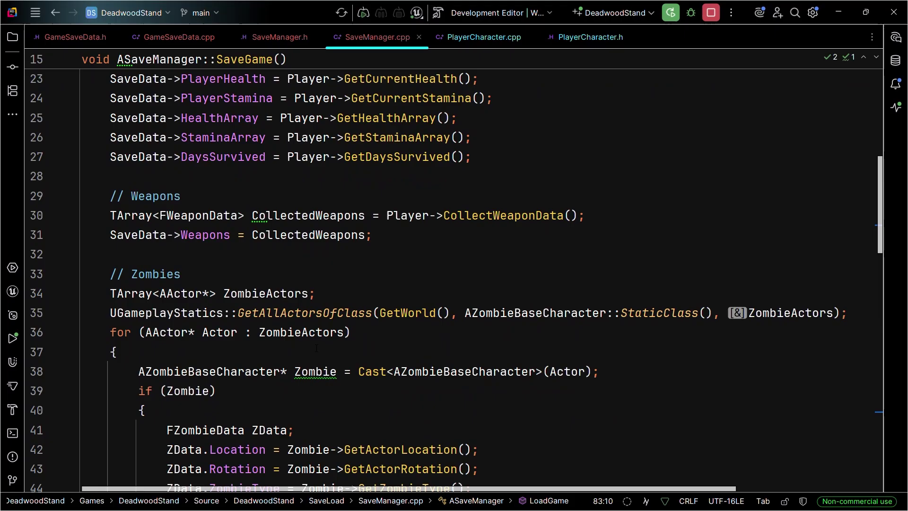
# Start a play session of the level and run toward the mine area
pyautogui.scroll(5, 314, 347)
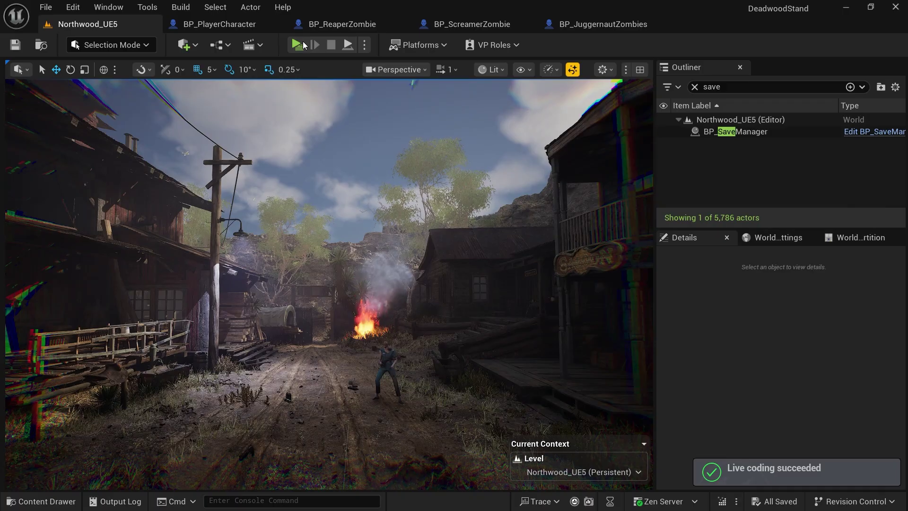
pyautogui.click(297, 44)
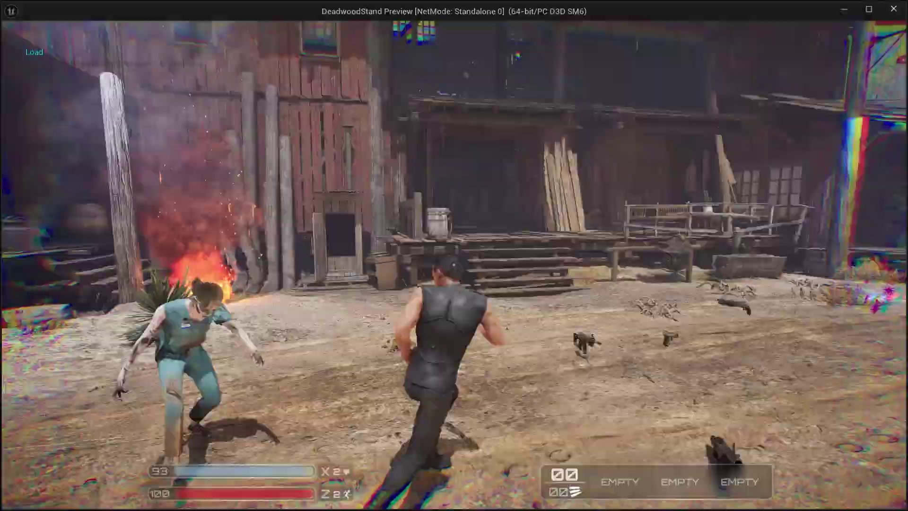
pyautogui.press('w')
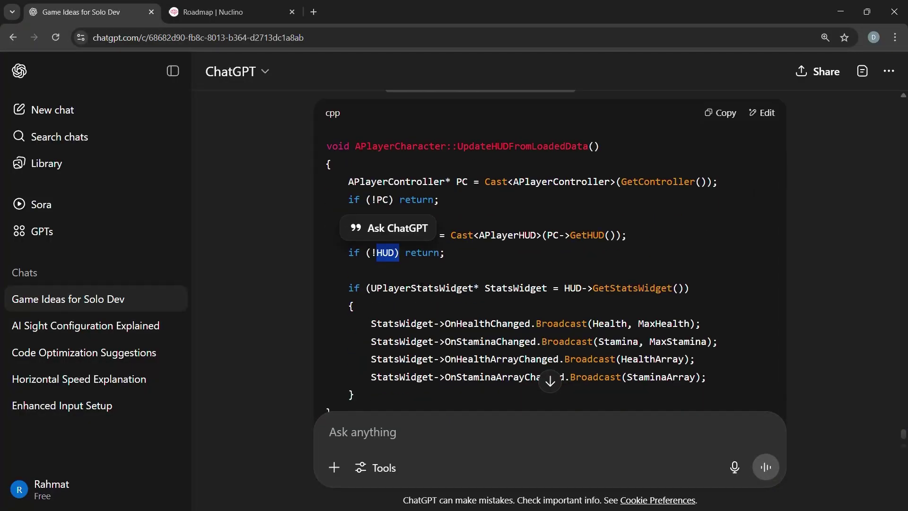
pyautogui.scroll(20, 596, 304)
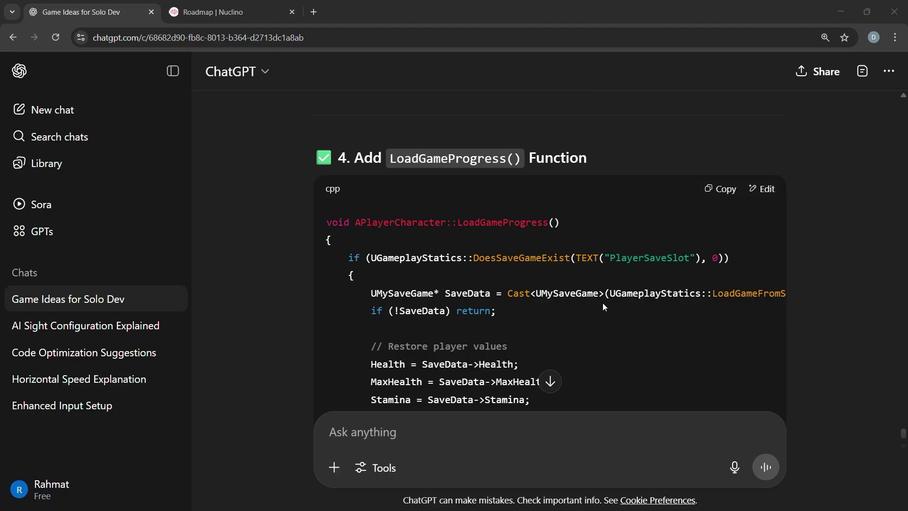
pyautogui.scroll(-1, 381, 329)
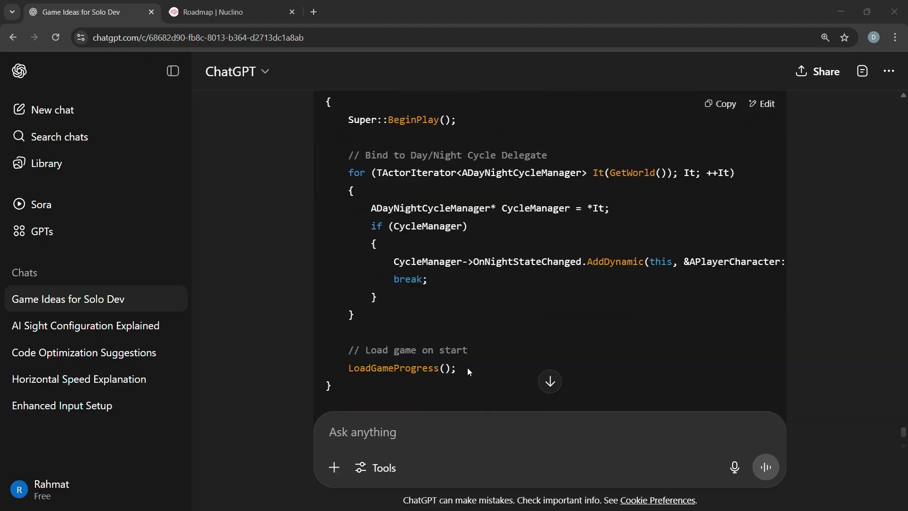
# Paste the Day/Night binding and LoadGameProgress() into BeginPlay, fixing the type to ADayNightCycleManage
pyautogui.moveTo(467, 367); pyautogui.dragTo(347, 154)
pyautogui.hotkey('ctrl', 'c')
pyautogui.hotkey('alt', 'Tab')
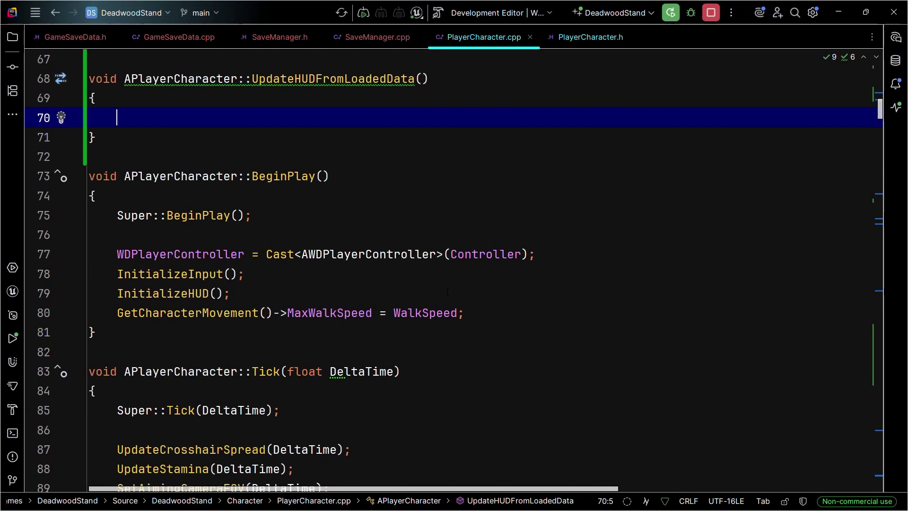
pyautogui.click(447, 235)
pyautogui.hotkey('ctrl', 'v')
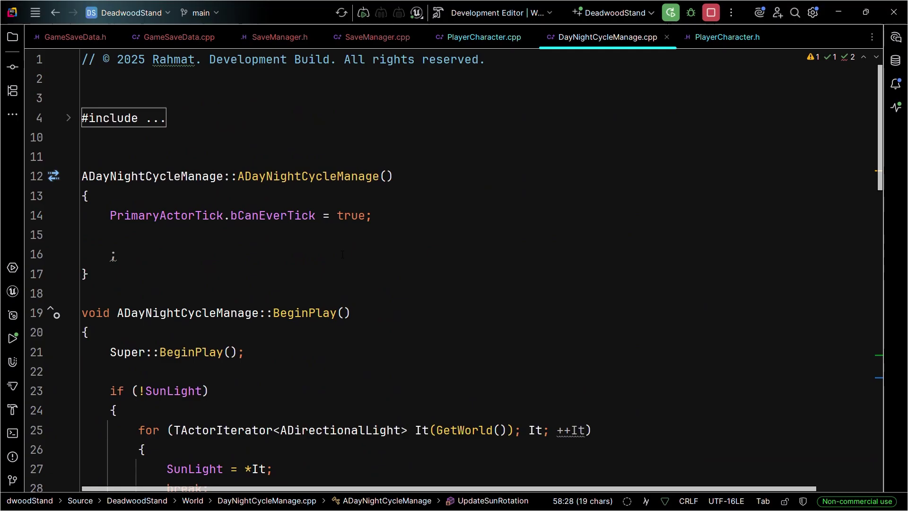
pyautogui.doubleClick(142, 178)
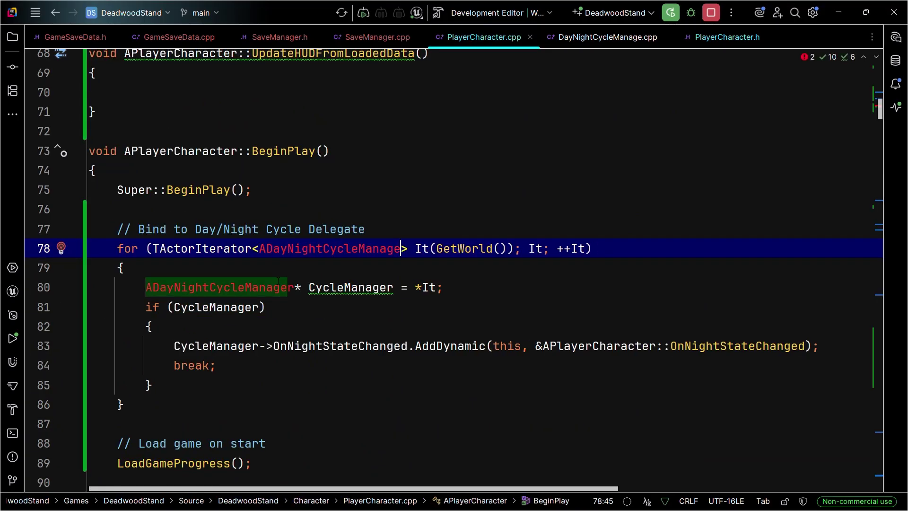
pyautogui.hotkey('alt', 'Return')
pyautogui.press('Return')
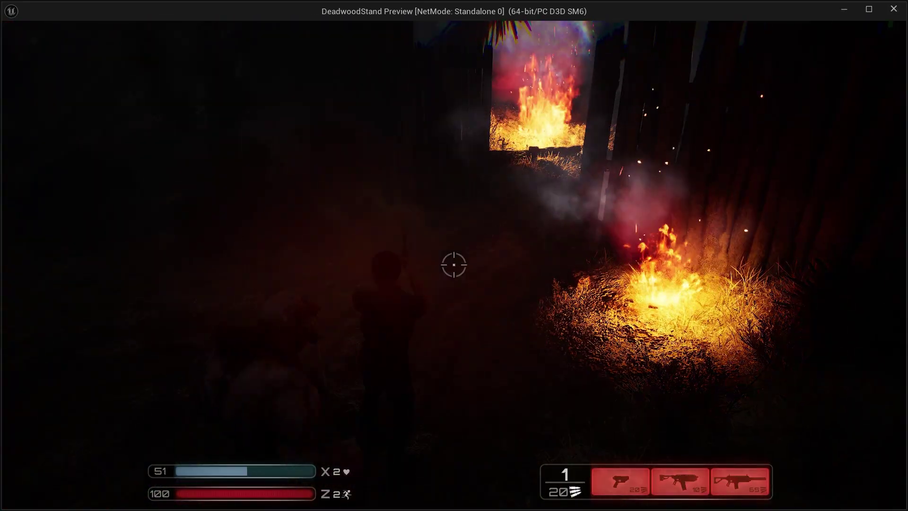
# Exit and relaunch the preview, load the saved game, and run from the zombies
pyautogui.press('Escape')
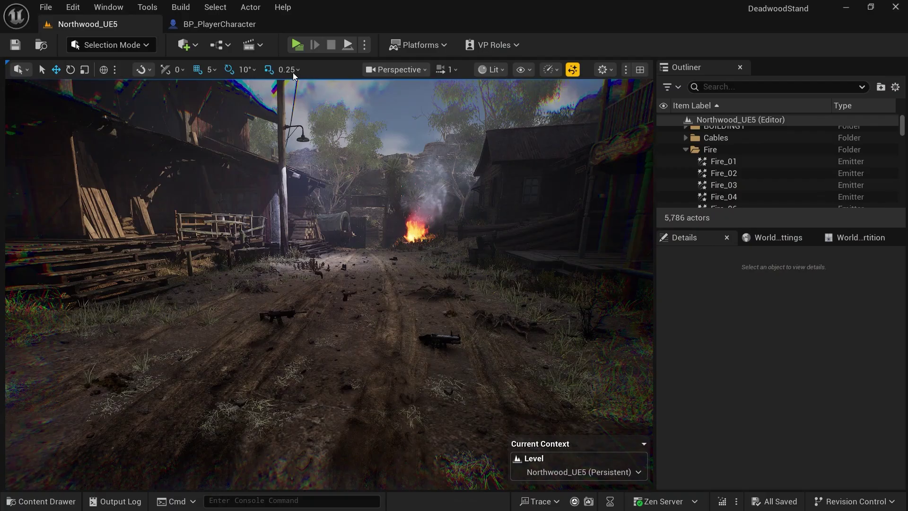
pyautogui.click(297, 45)
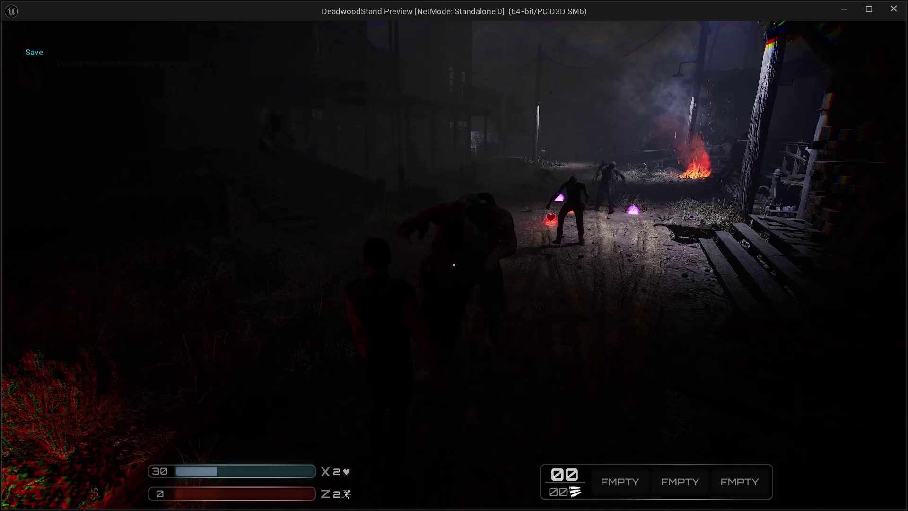
pyautogui.press('Escape')
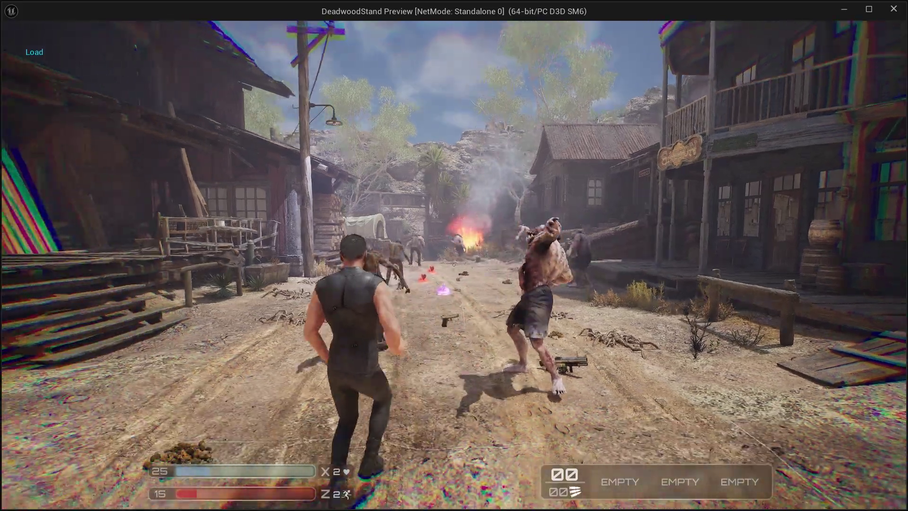
pyautogui.press('w')
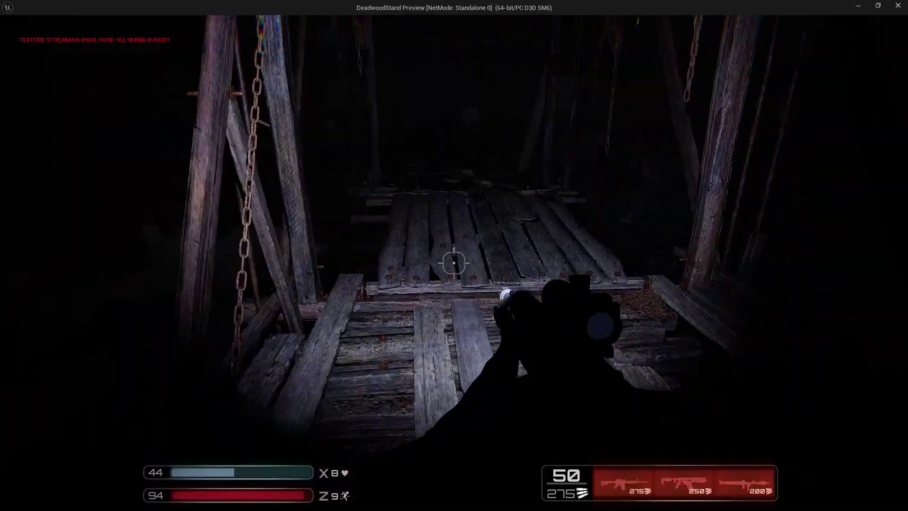
# Shoot the zombies attacking on the mine boardwalk, then enter the DeadwoodStand project folder
pyautogui.moveTo(454, 263); pyautogui.dragTo(454, 262)
pyautogui.click(454, 262)
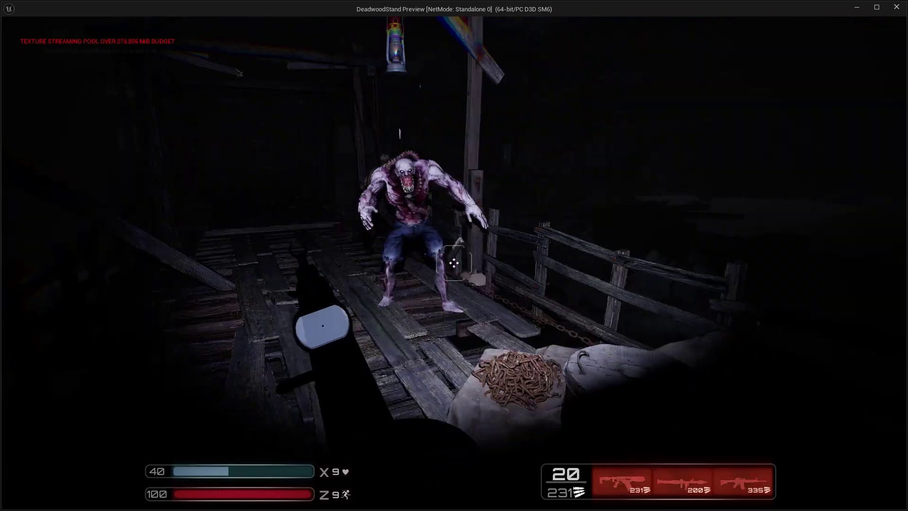
pyautogui.moveTo(454, 262); pyautogui.dragTo(454, 263)
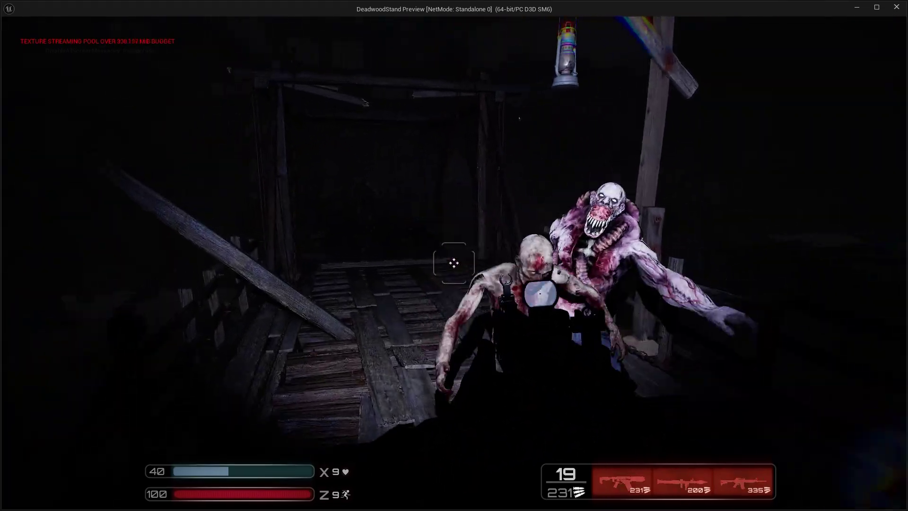
pyautogui.click(454, 262)
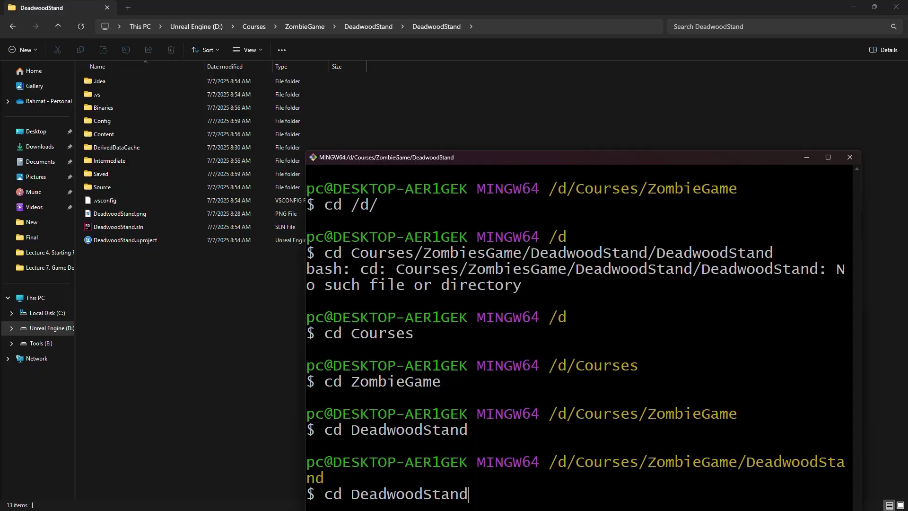
pyautogui.press('Return')
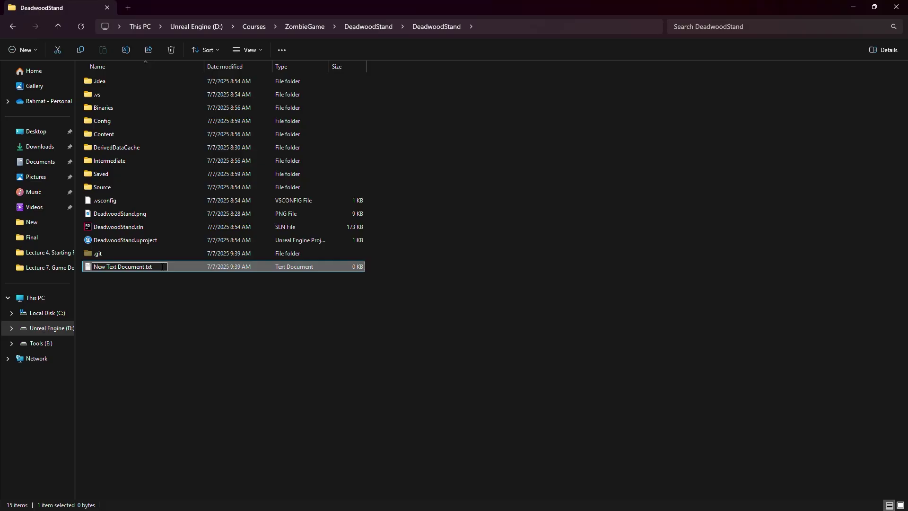
# Rename the new text file to .gitignore and paste in the Unreal Engine ignore rules
pyautogui.press('Return')
pyautogui.press('Return')
pyautogui.press('Return')
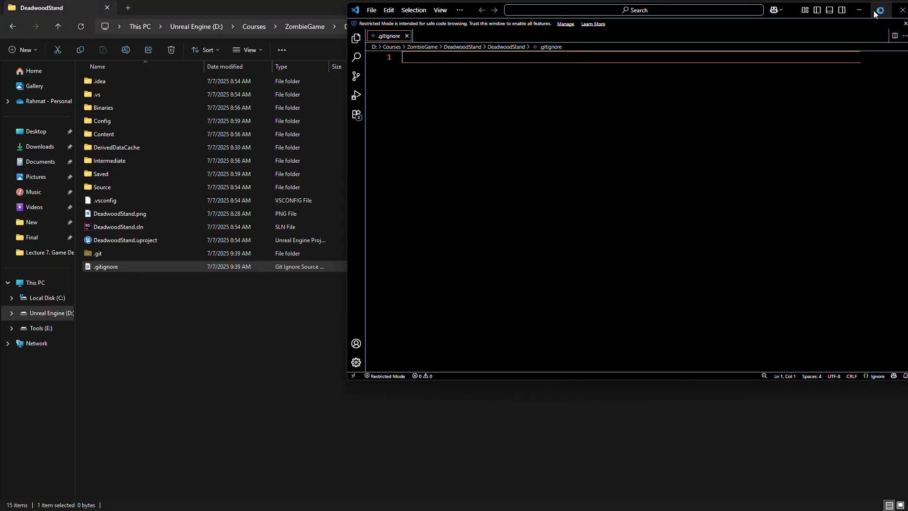
pyautogui.click(880, 11)
pyautogui.write("# Unreal Engine folders to ignore Binaries/ DerivedDataCache/ Intermediate/ Saved/ .vscode/  # Ignore all content except source code Content/**/* !Content/Blueprints/        # (optional) allow some blueprints if needed  # Ignore user-specific settings *.suo *.user *.userprefs *.sln *.opensdf *.VC.db *.VC.opendb  # Ignore config files that shouldn't be shared Config/DefaultEditor.ini Config/DefaultEditorPerProjectUserSettings.ini")
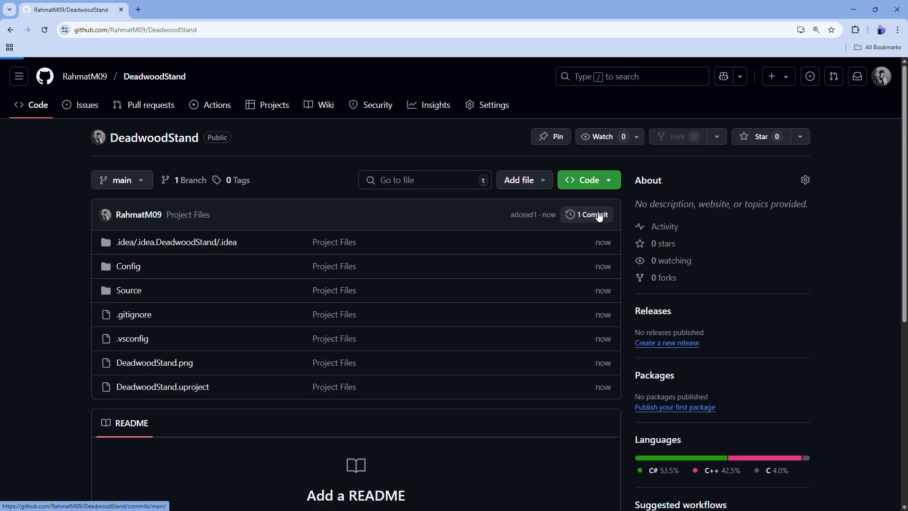
# Open the Project Files commit on GitHub and scroll through its 17 changed files
pyautogui.click(592, 213)
pyautogui.click(115, 236)
pyautogui.scroll(-5, 149, 339)
pyautogui.scroll(-20, 149, 340)
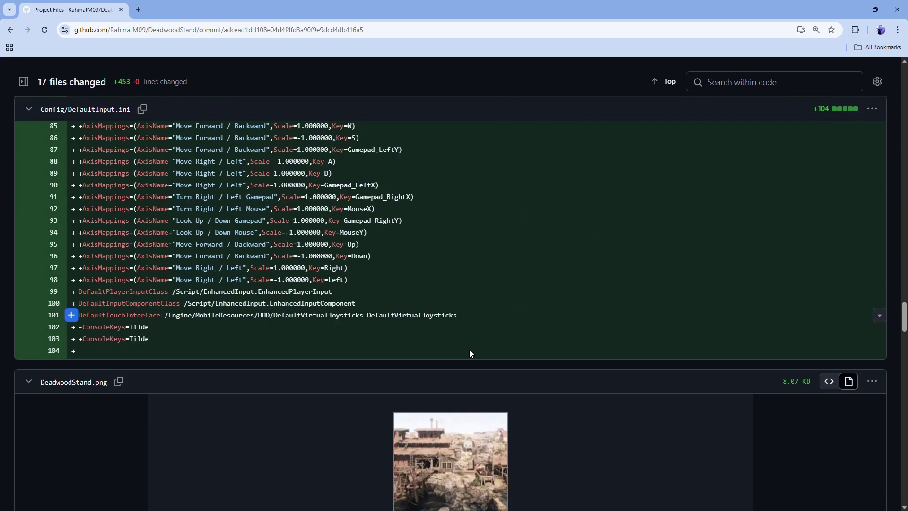
pyautogui.scroll(2, 860, 302)
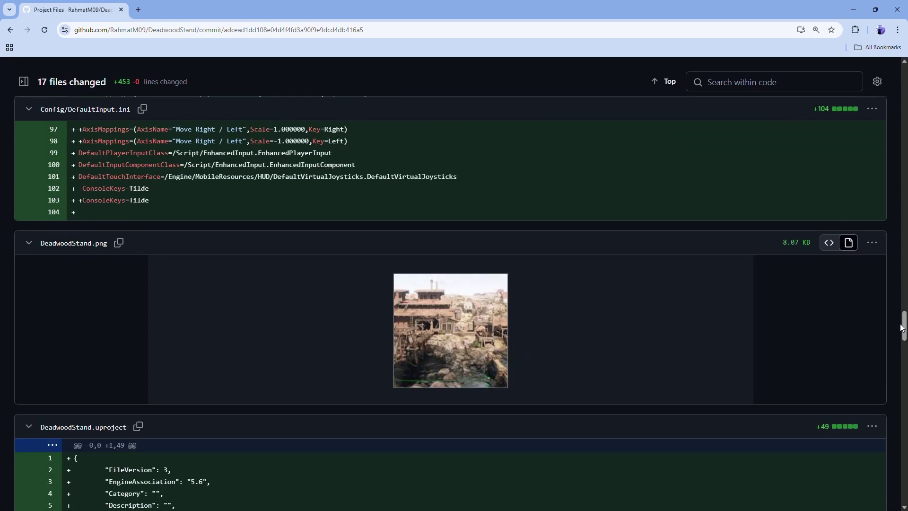
pyautogui.scroll(20, 902, 328)
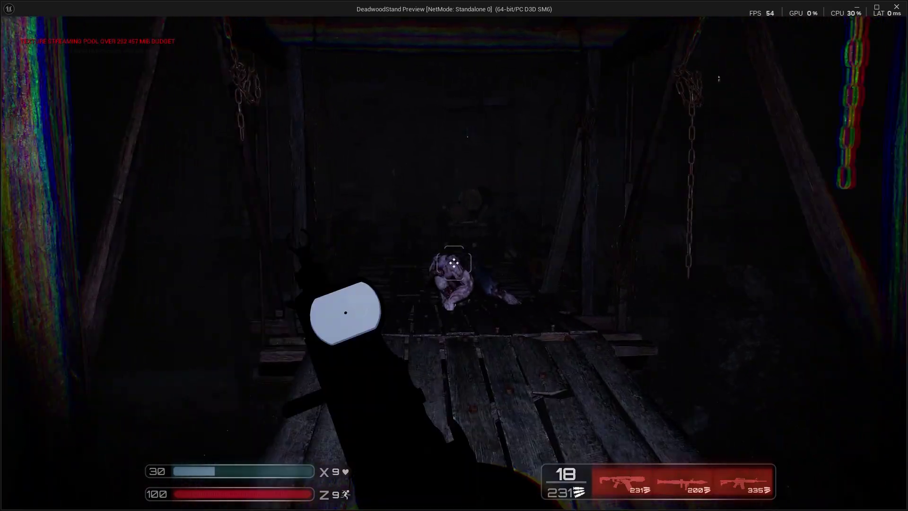
# Advance across the dark mine bridge with W, shooting the approaching zombies
pyautogui.click(454, 262)
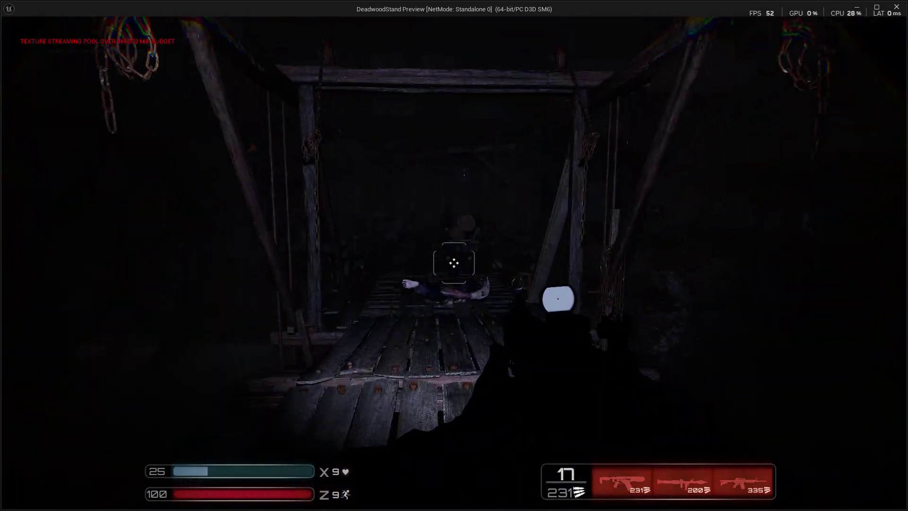
pyautogui.press('w')
pyautogui.click(454, 262)
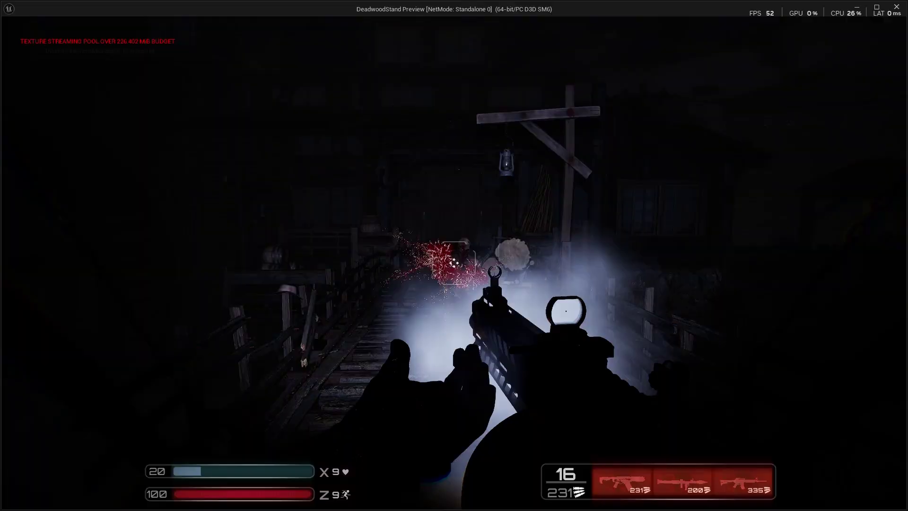
pyautogui.click(454, 263)
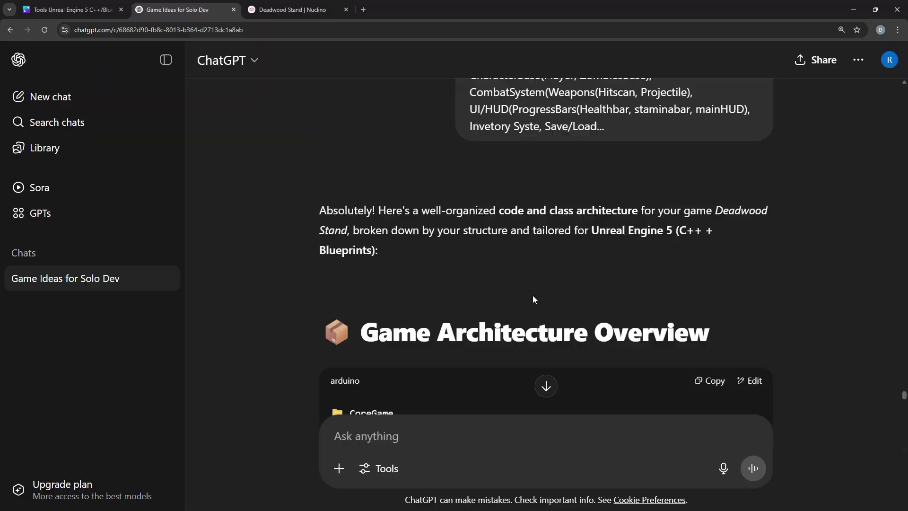
# Scroll the ChatGPT architecture tree, highlighting its Characters section
pyautogui.scroll(-6, 404, 236)
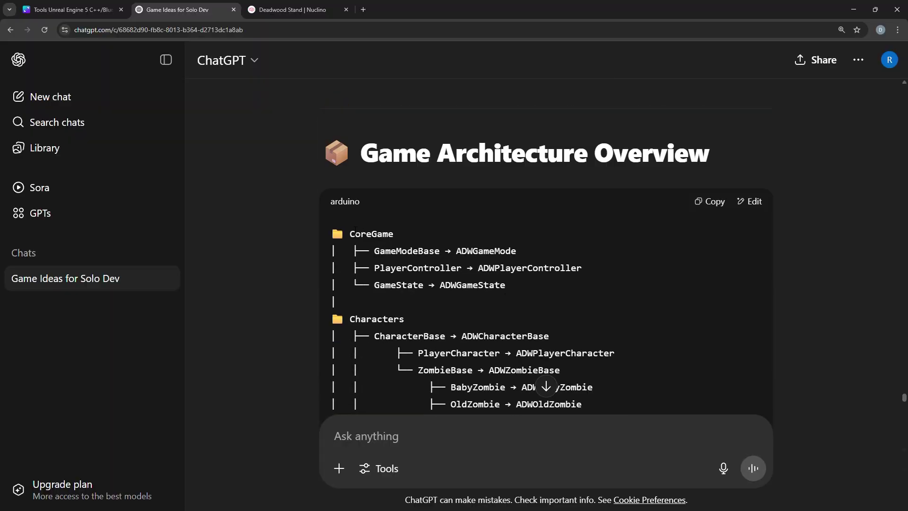
pyautogui.moveTo(349, 223); pyautogui.dragTo(412, 241)
pyautogui.scroll(-2, 404, 231)
pyautogui.scroll(-8, 404, 231)
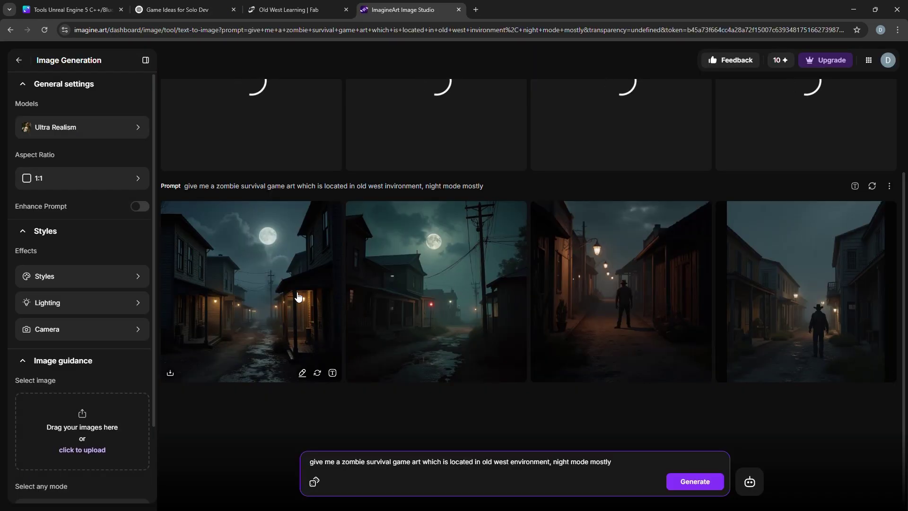
# View the generated old west zombie image full size, comparing it with the Old West Learning page
pyautogui.click(435, 288)
pyautogui.click(298, 10)
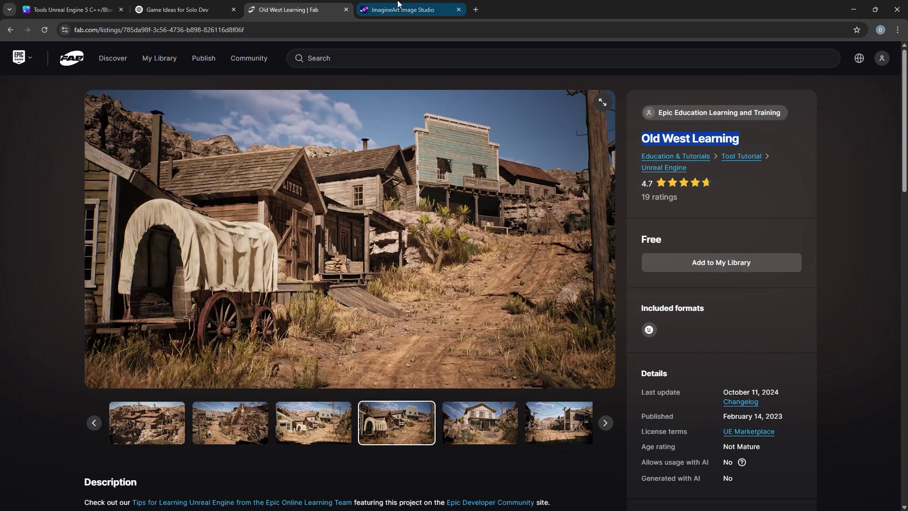
pyautogui.click(399, 9)
pyautogui.click(298, 9)
pyautogui.click(406, 9)
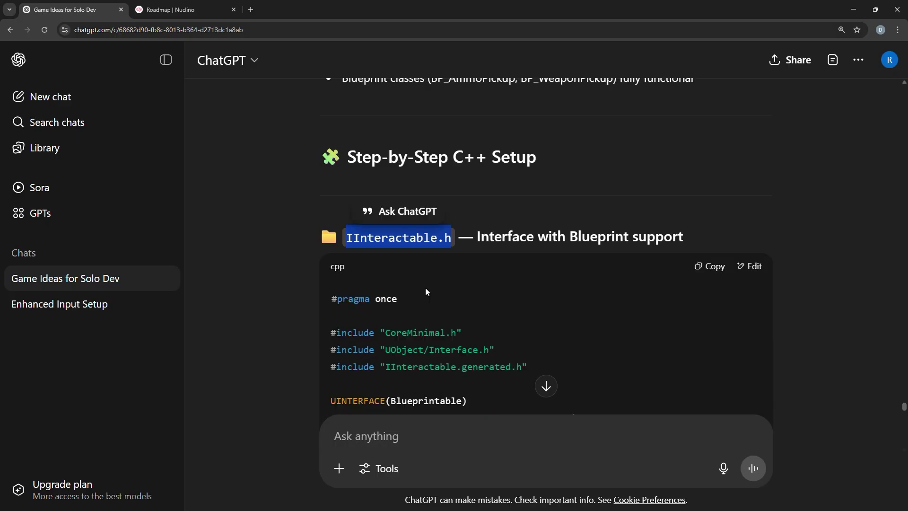
# Scroll to the IInteractable.h interface code block in ChatGPT
pyautogui.scroll(-3, 425, 291)
pyautogui.moveTo(592, 276); pyautogui.dragTo(611, 276)
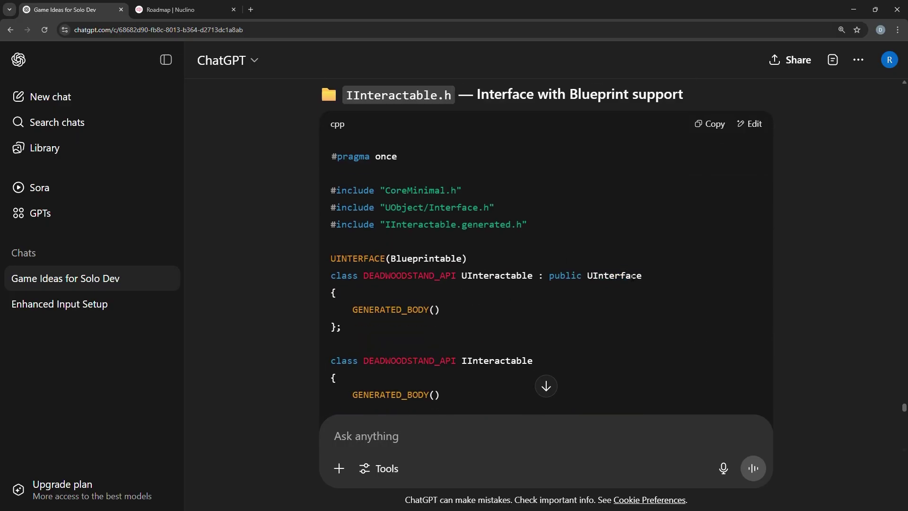
pyautogui.scroll(1, 354, 147)
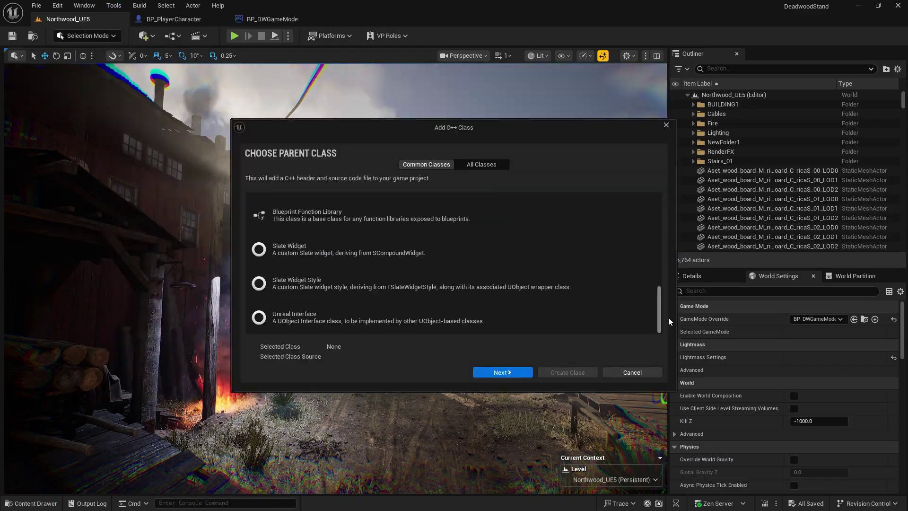
# Choose Unreal Interface as the parent class, then highlight the player-interaction comment in Interactable.h
pyautogui.click(284, 317)
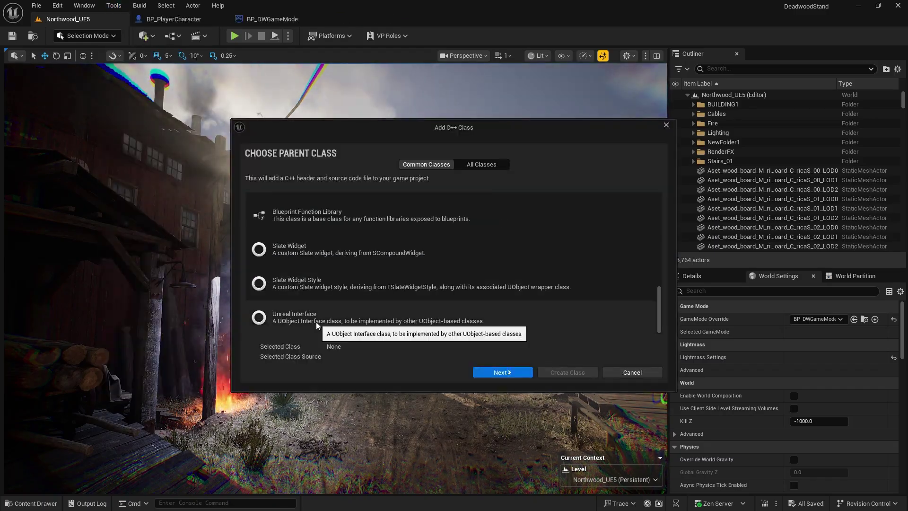
pyautogui.click(502, 373)
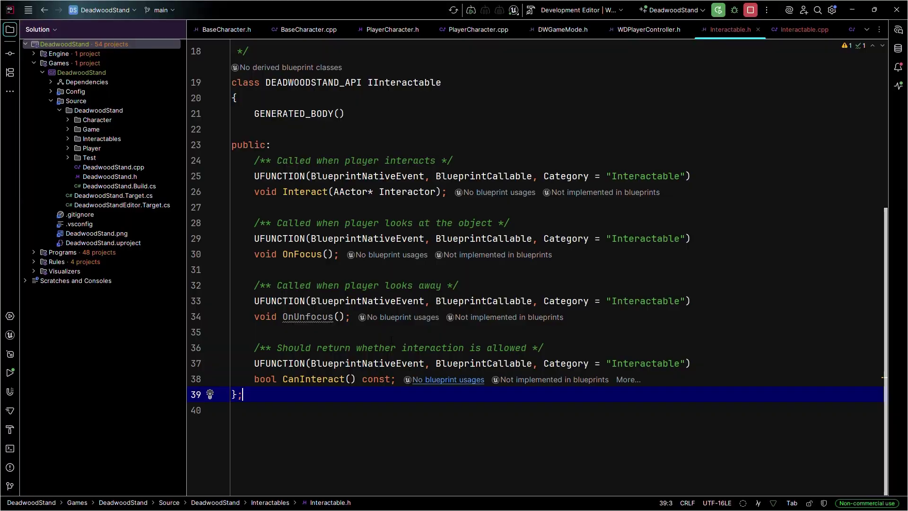
pyautogui.moveTo(356, 161); pyautogui.dragTo(442, 160)
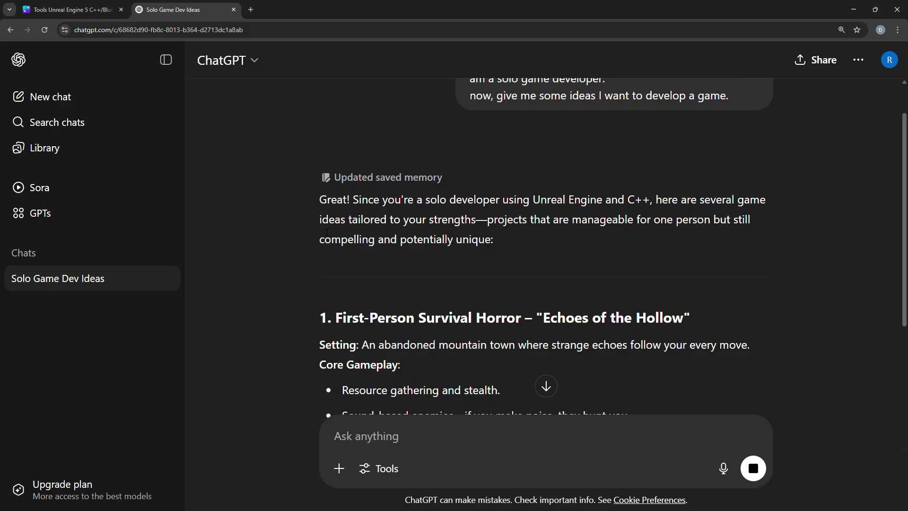
# Read through the solo game ideas, highlighting descriptions and titles, then scroll the UBlackboardComponent fix reply
pyautogui.scroll(-2, 464, 208)
pyautogui.moveTo(338, 219); pyautogui.dragTo(473, 219)
pyautogui.scroll(-1, 465, 208)
pyautogui.moveTo(318, 201); pyautogui.dragTo(555, 299)
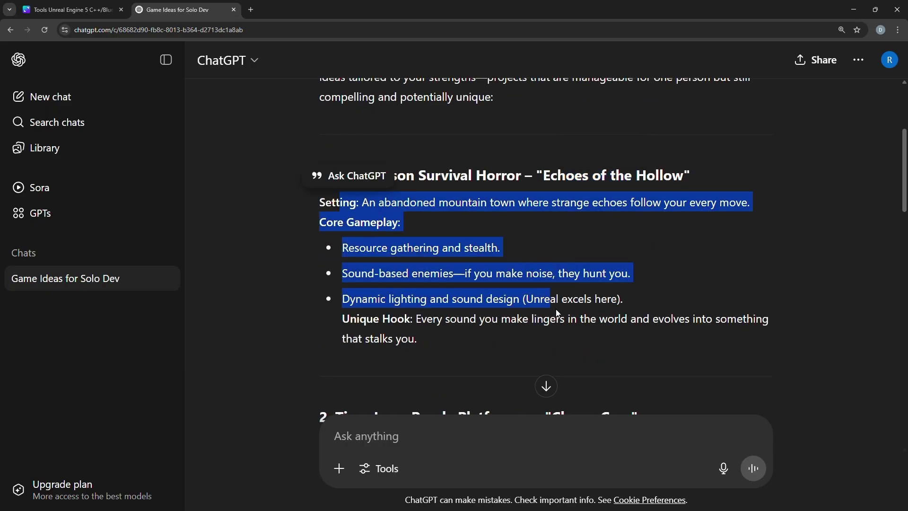
pyautogui.scroll(-8, 523, 279)
pyautogui.moveTo(337, 233); pyautogui.dragTo(462, 233)
pyautogui.scroll(-2, 523, 279)
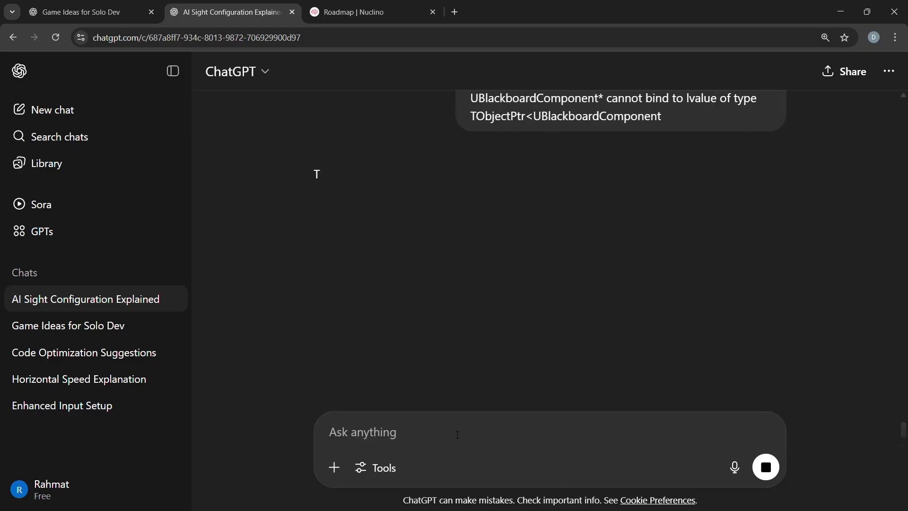
pyautogui.scroll(-3, 471, 238)
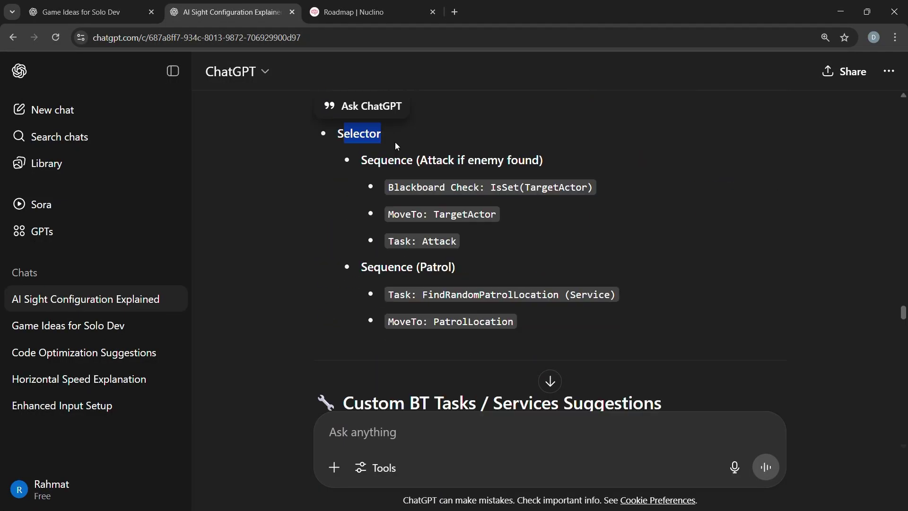
pyautogui.scroll(-3, 373, 267)
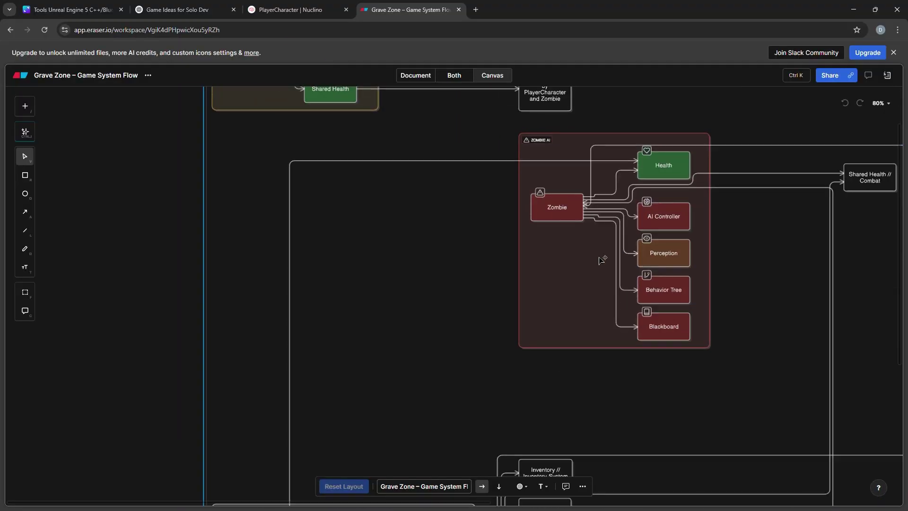
# Zoom the Grave Zone diagram out and in, then pan right toward the Save, Inventory, UI and Loot groups
pyautogui.keyDown('ctrl'); pyautogui.scroll(1, 700, 288); pyautogui.keyUp('ctrl')
pyautogui.keyDown('ctrl'); pyautogui.scroll(-5, 617, 290); pyautogui.keyUp('ctrl')
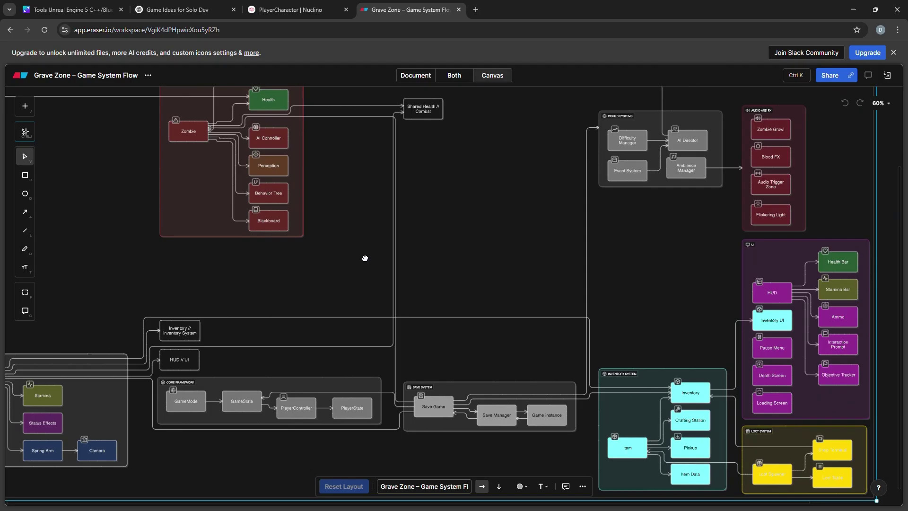
pyautogui.keyDown('ctrl'); pyautogui.scroll(5, 678, 204); pyautogui.keyUp('ctrl')
pyautogui.scroll(-5, 677, 204)
pyautogui.hscroll(4, 681, 311)
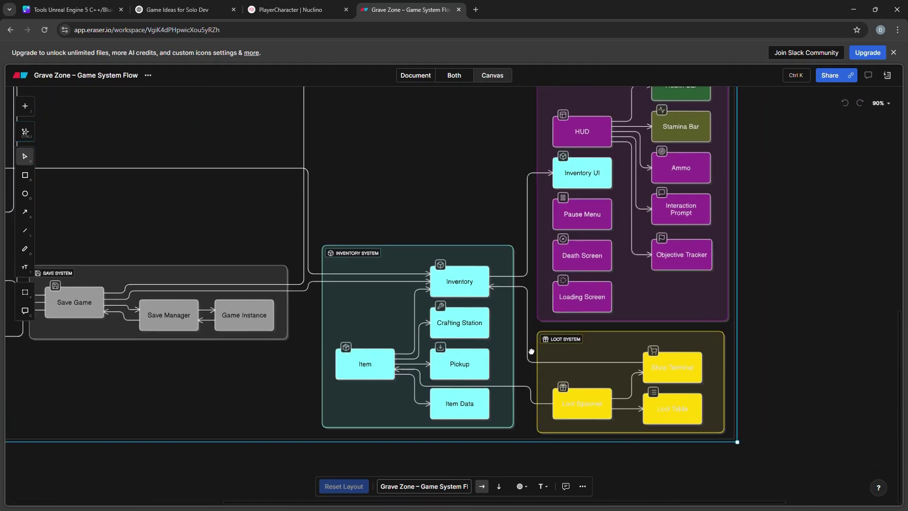